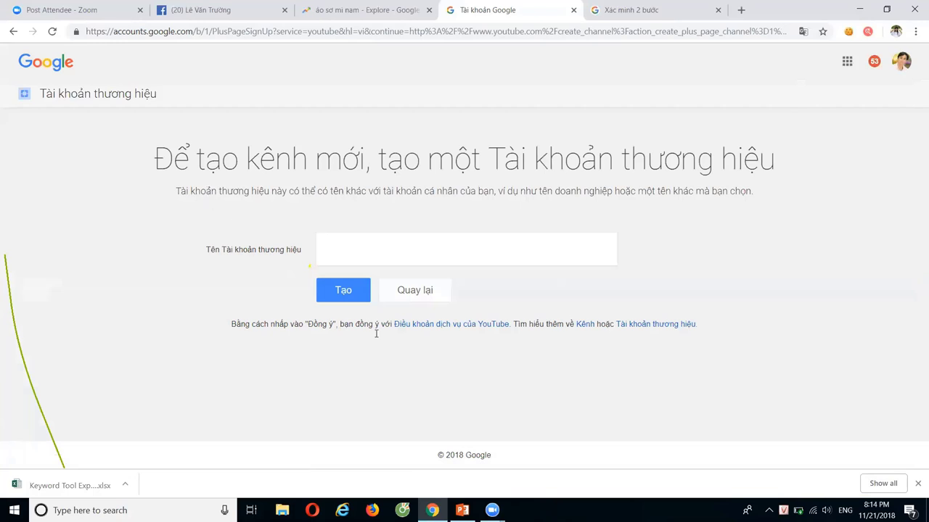
# Open the downloaded Keyword Tool Export .xlsx from Chrome's download bar in Excel.
pyautogui.click(76, 483)
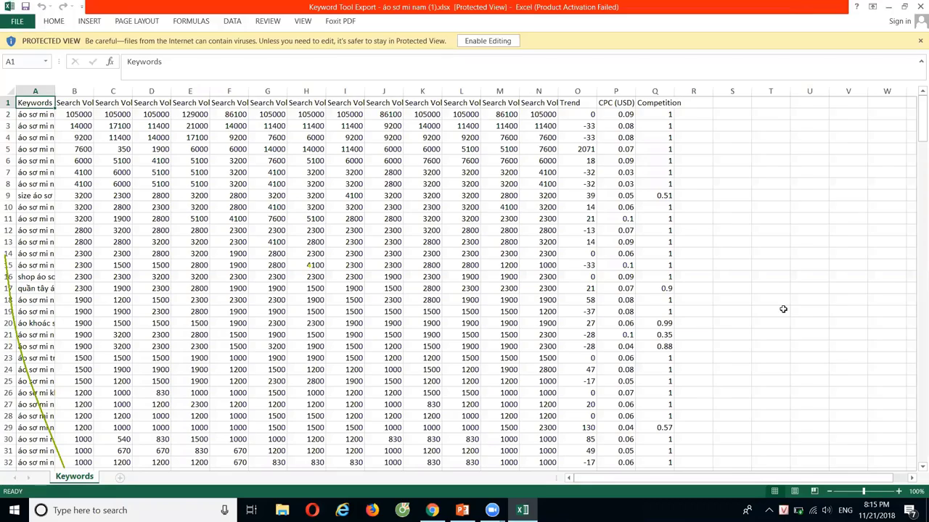
# Enable editing and delete columns C through R, keeping only Keywords and Search Volume (Average).
pyautogui.click(487, 41)
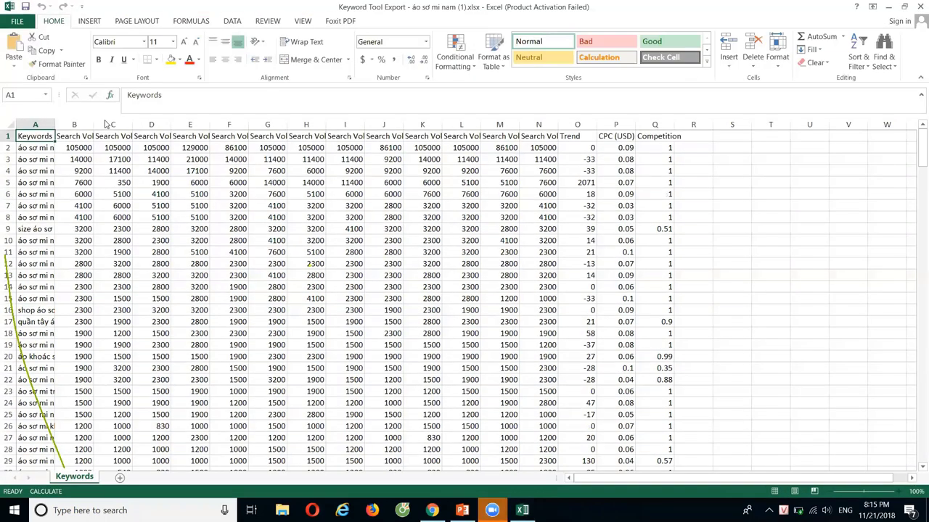
pyautogui.moveTo(113, 124); pyautogui.dragTo(697, 154)
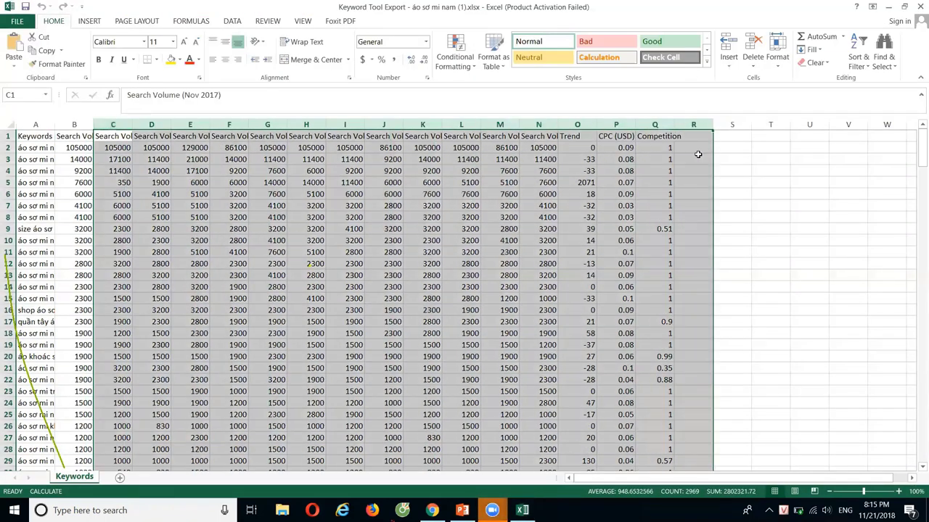
pyautogui.press('Delete')
pyautogui.click(771, 194)
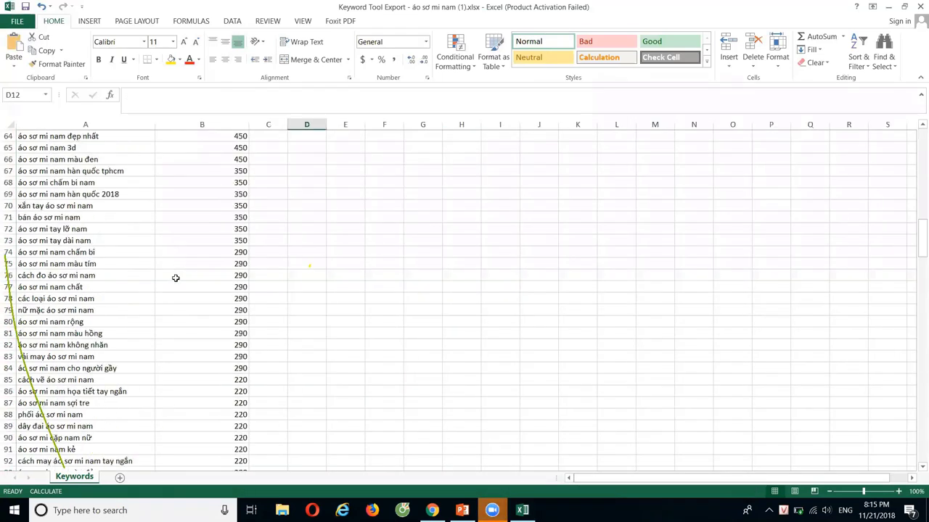
pyautogui.scroll(20, 175, 278)
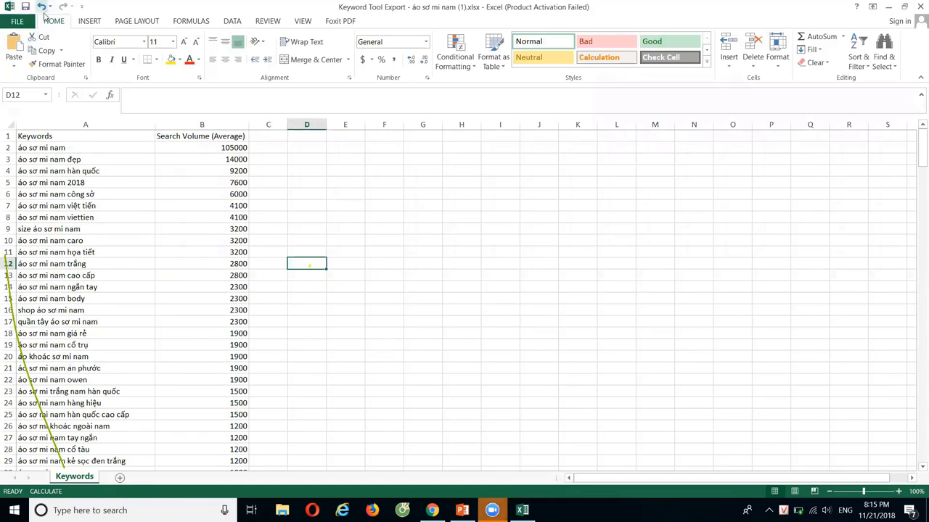
pyautogui.click(18, 21)
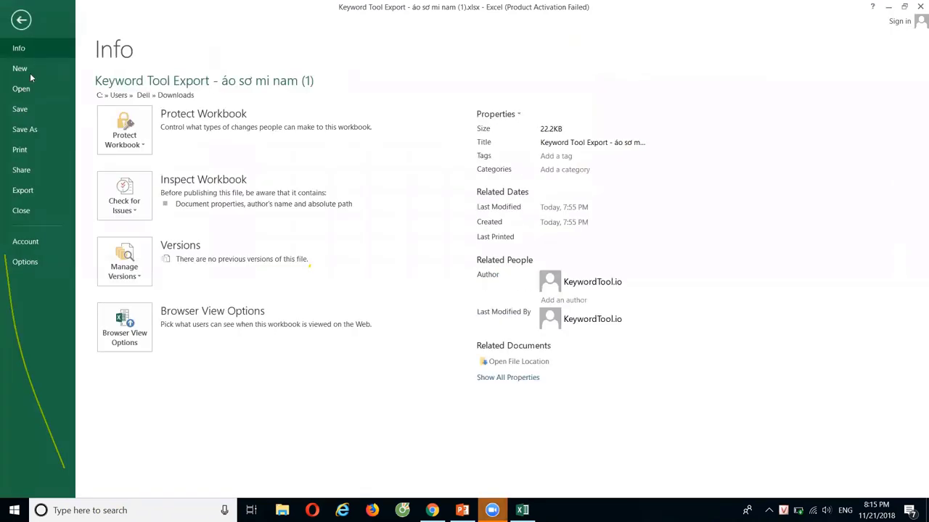
# Save the workbook to the Desktop as 'áo sơ mi nam .xlsx'.
pyautogui.click(27, 131)
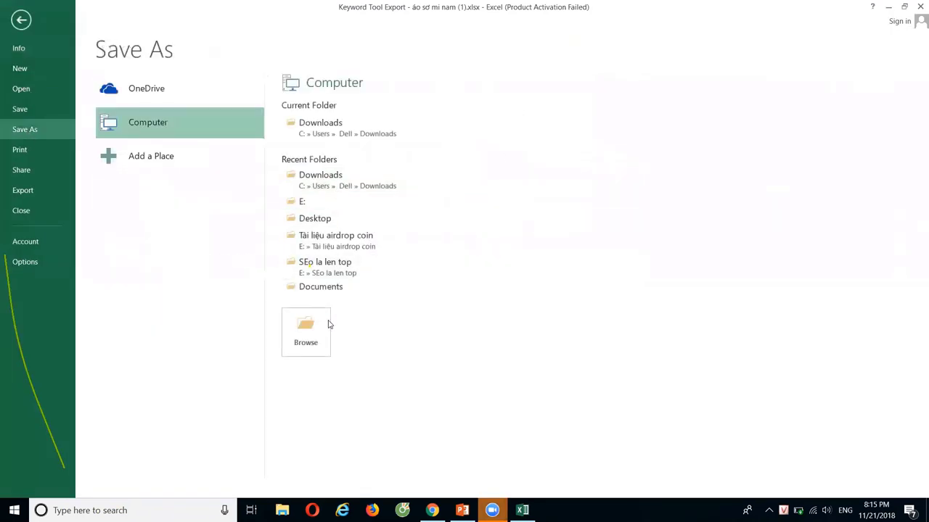
pyautogui.click(320, 330)
pyautogui.moveTo(156, 204); pyautogui.dragTo(77, 204)
pyautogui.press('BackSpace')
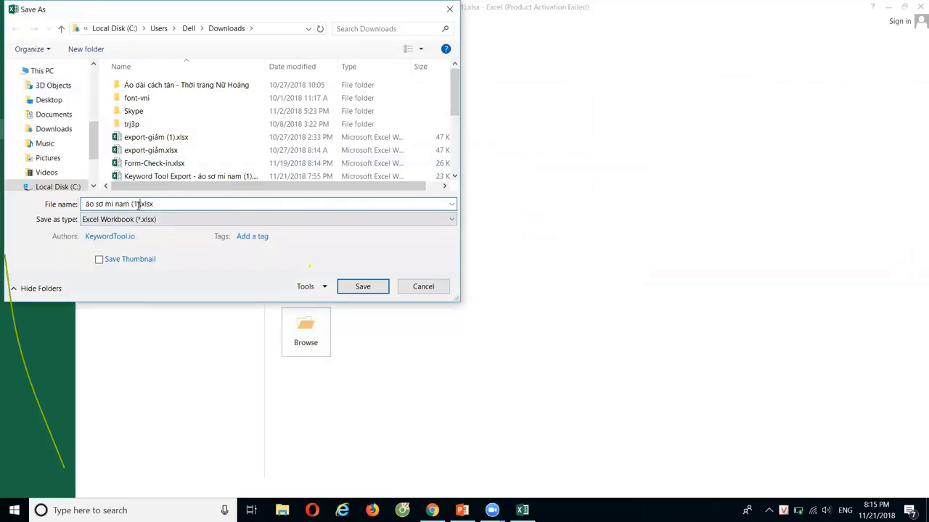
pyautogui.click(140, 204)
pyautogui.press('BackSpace')
pyautogui.press('BackSpace')
pyautogui.press('BackSpace')
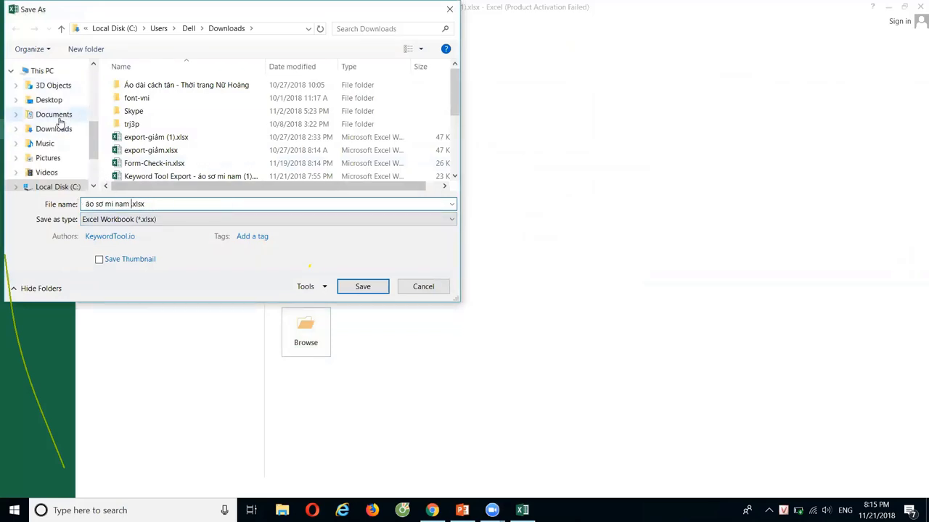
pyautogui.click(48, 100)
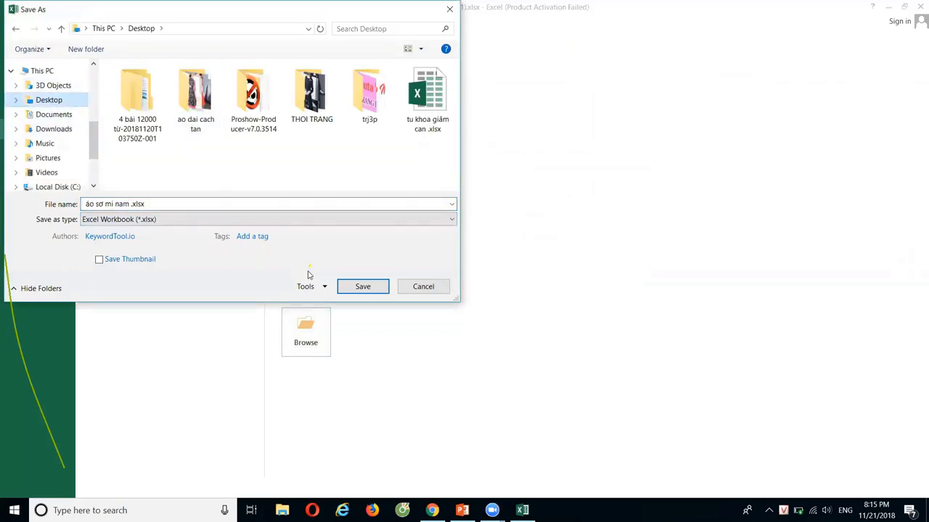
pyautogui.click(362, 287)
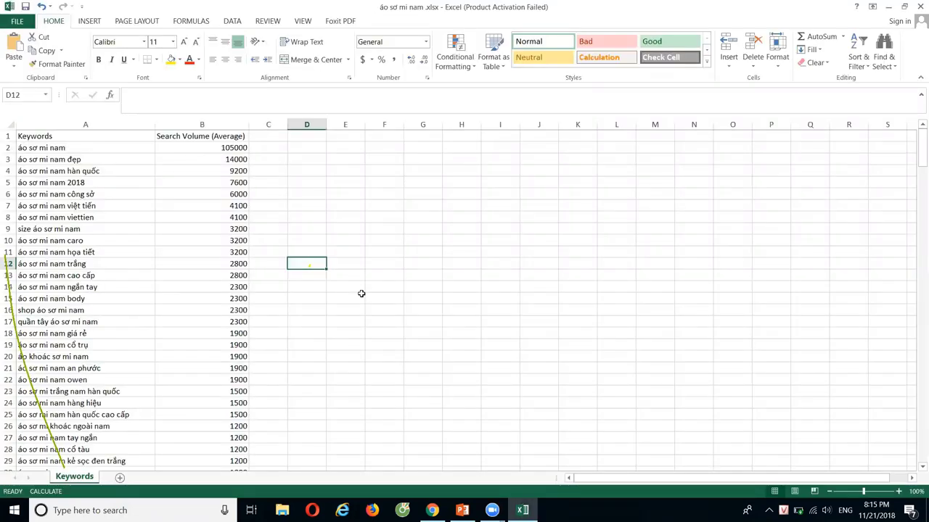
pyautogui.scroll(-20, 320, 301)
pyautogui.scroll(-13, 128, 280)
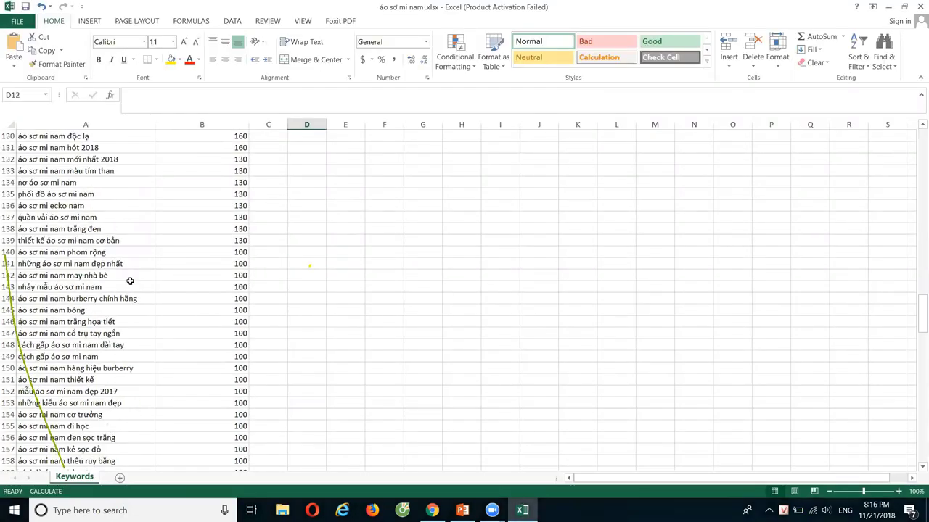
pyautogui.scroll(6, 100, 298)
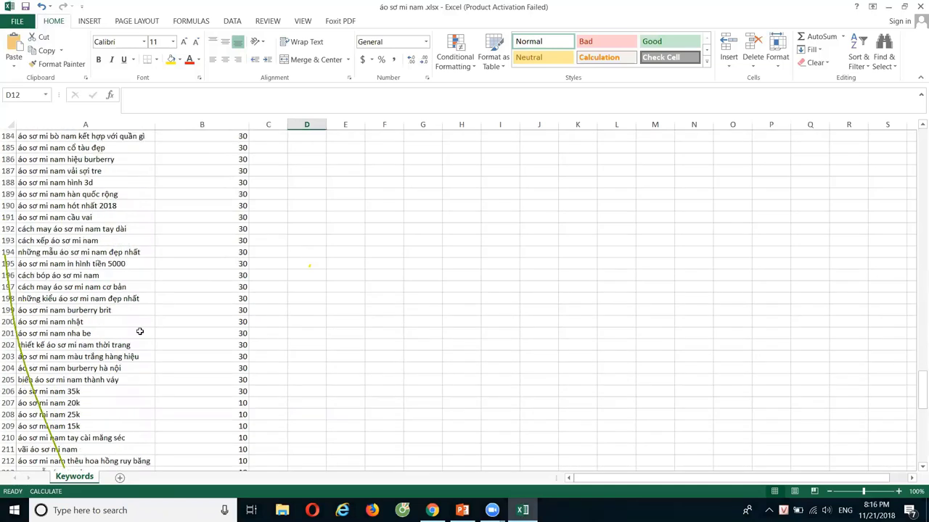
pyautogui.scroll(14, 145, 331)
pyautogui.scroll(17, 145, 332)
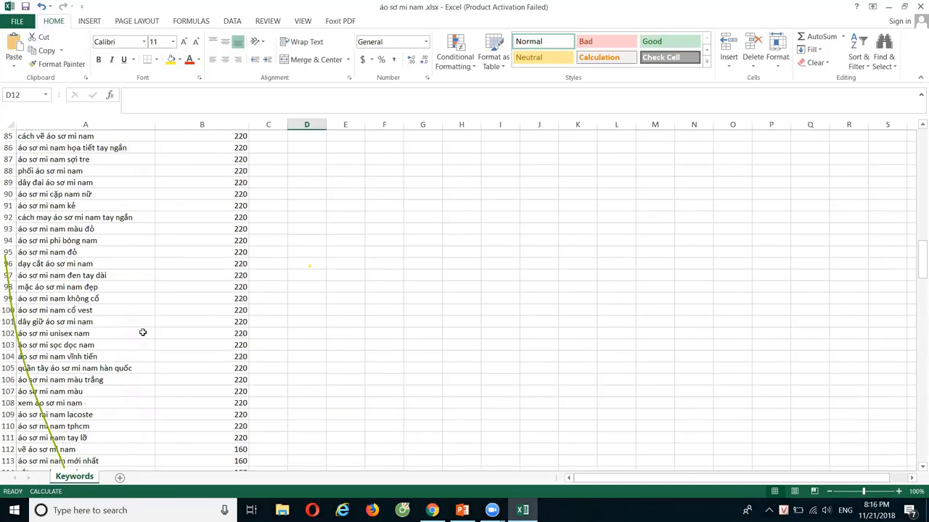
pyautogui.scroll(12, 140, 332)
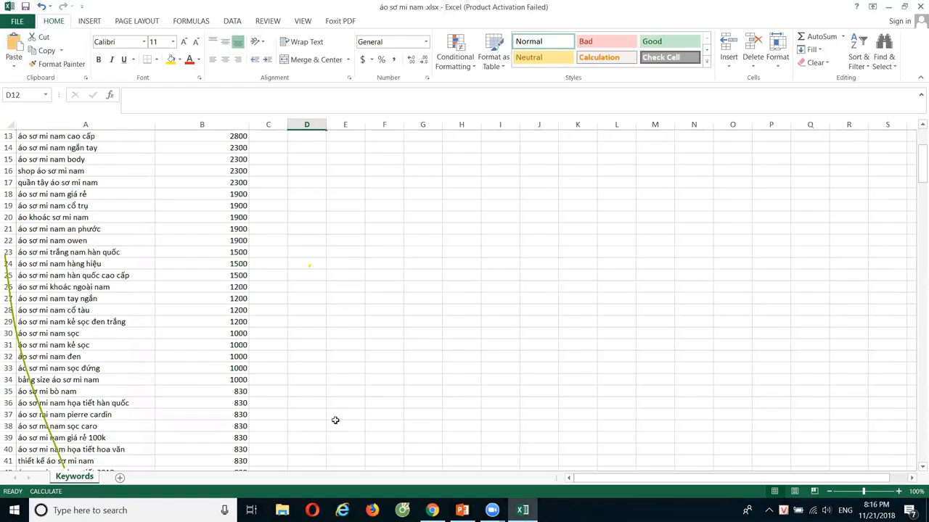
pyautogui.scroll(4, 451, 327)
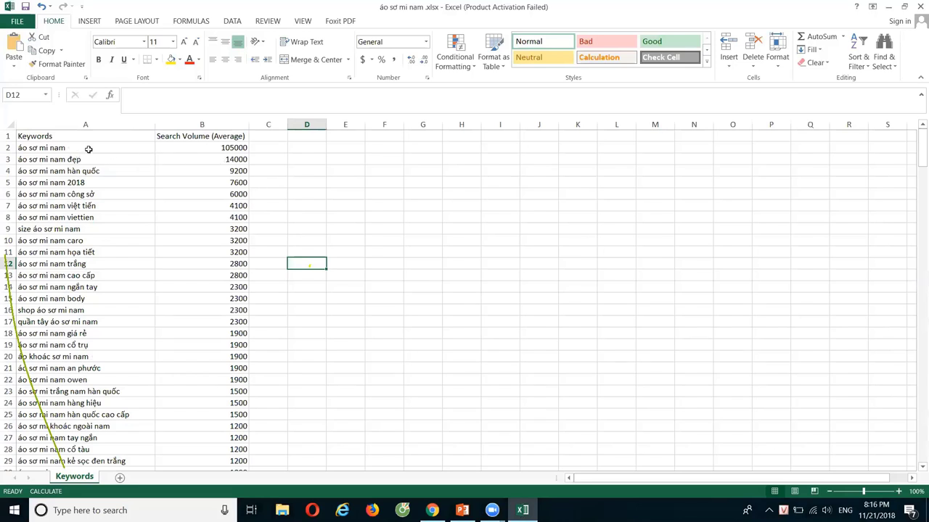
# Move the top five keywords and volumes from A2:B6 to L2:M6 and autofit column L.
pyautogui.moveTo(89, 148); pyautogui.dragTo(197, 206)
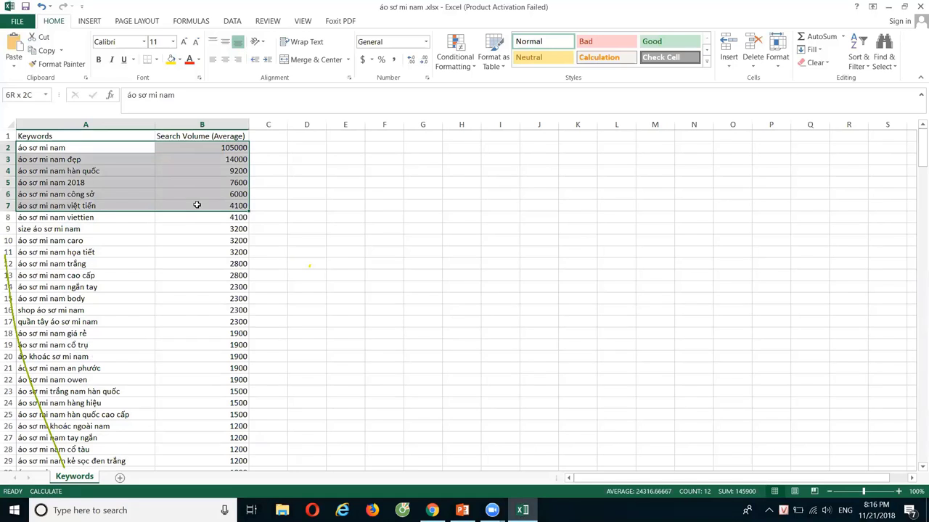
pyautogui.moveTo(197, 205); pyautogui.dragTo(193, 195)
pyautogui.rightClick(194, 172)
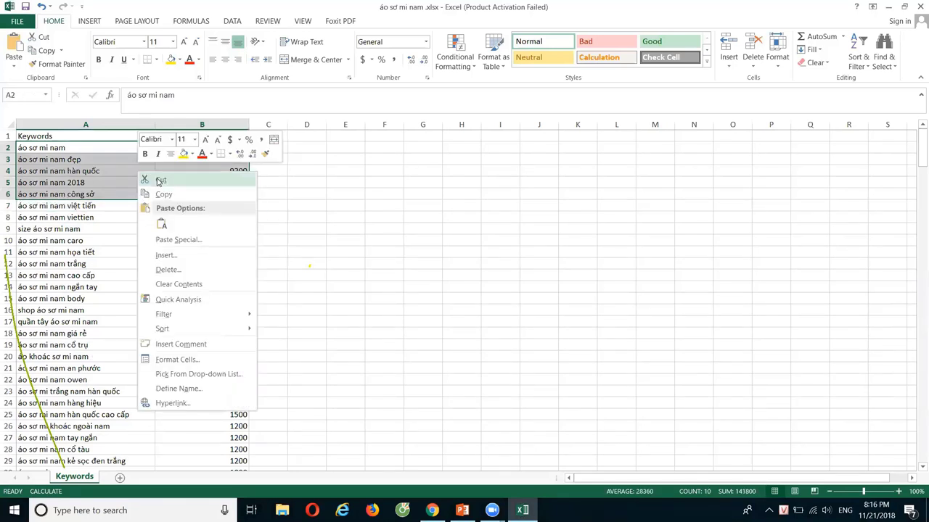
pyautogui.hotkey('ctrl', 'c')
pyautogui.click(599, 150)
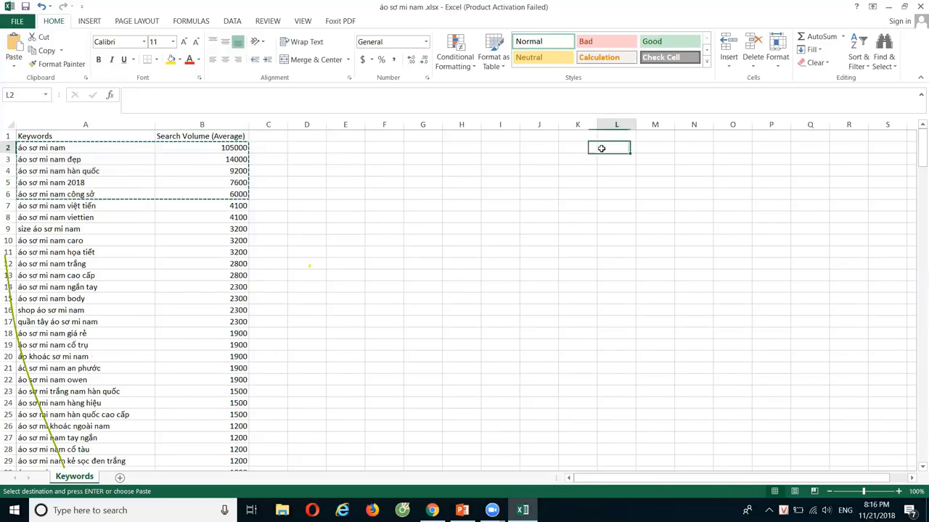
pyautogui.hotkey('ctrl', 'v')
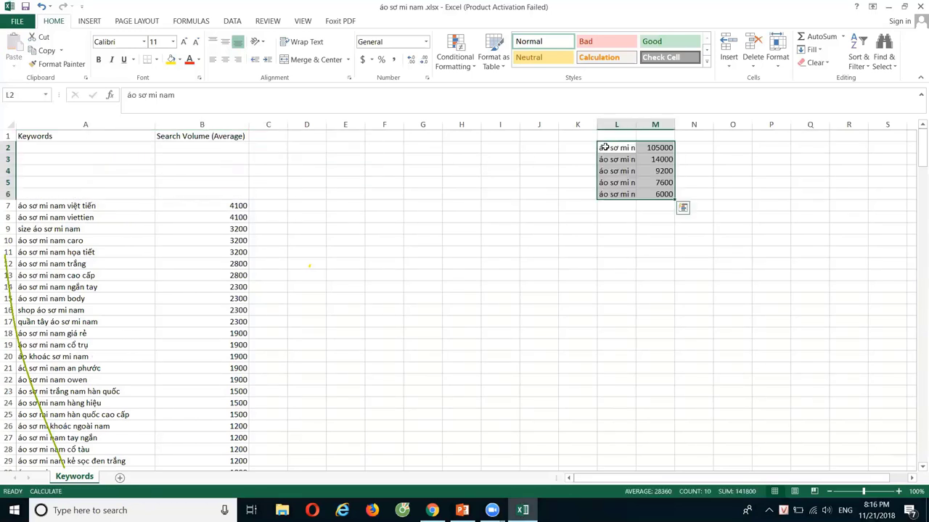
pyautogui.doubleClick(636, 125)
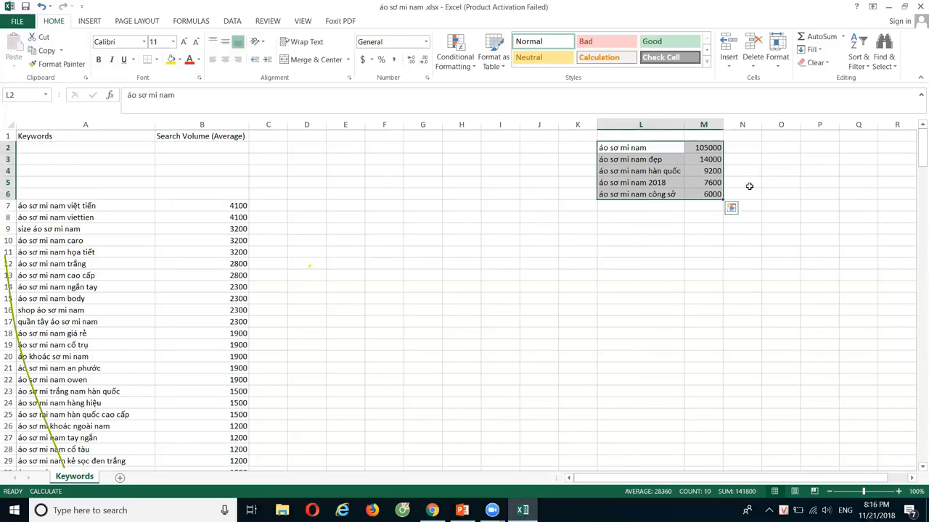
pyautogui.click(728, 261)
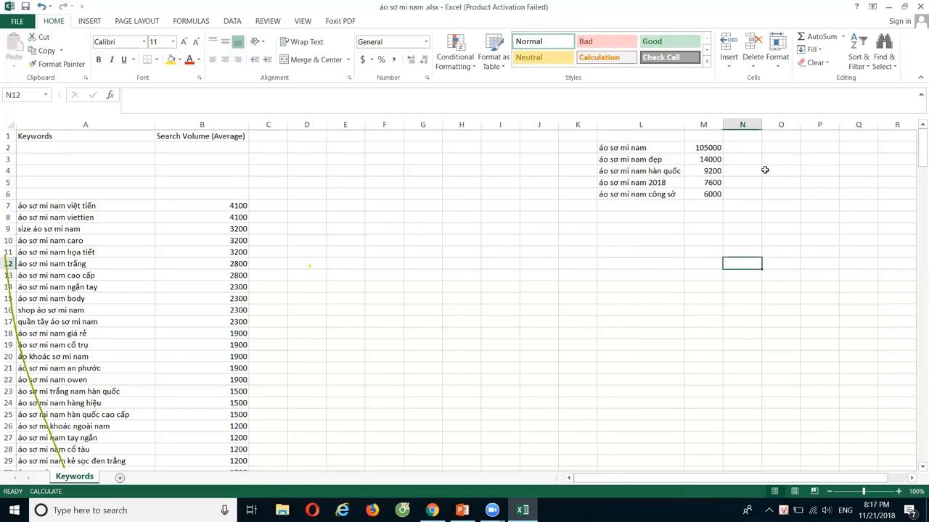
pyautogui.moveTo(659, 148); pyautogui.dragTo(663, 193)
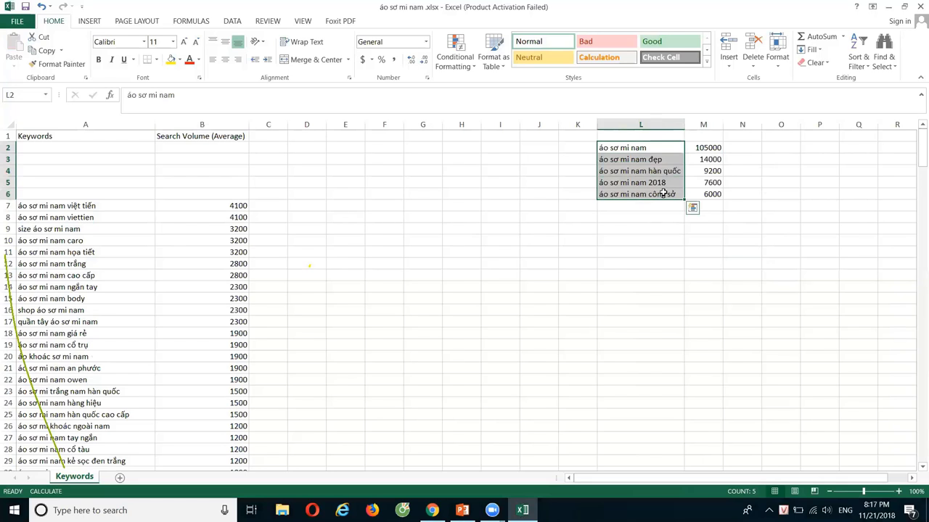
pyautogui.click(773, 169)
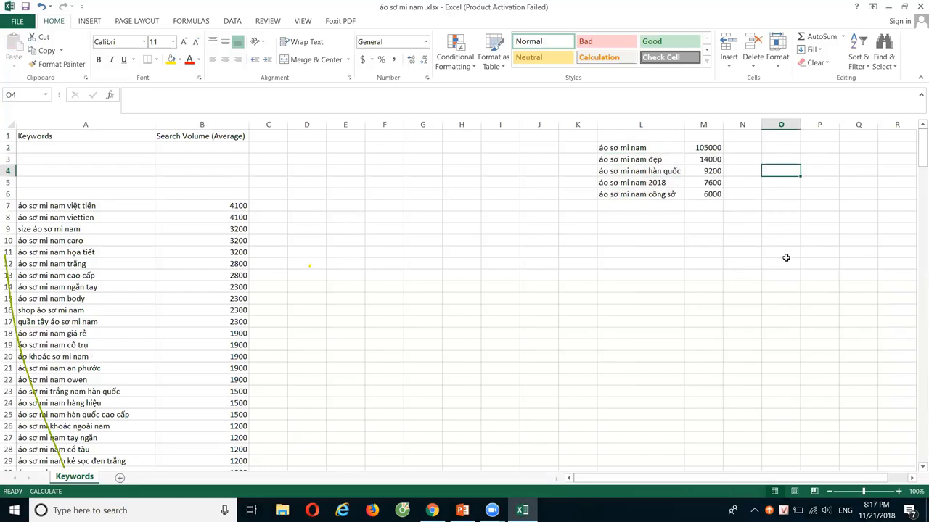
# Enter 'Áo sơ mi nam đẹp' in O4 and autofit column O to show it fully.
pyautogui.write('Áo sơ mi nam đẹp')
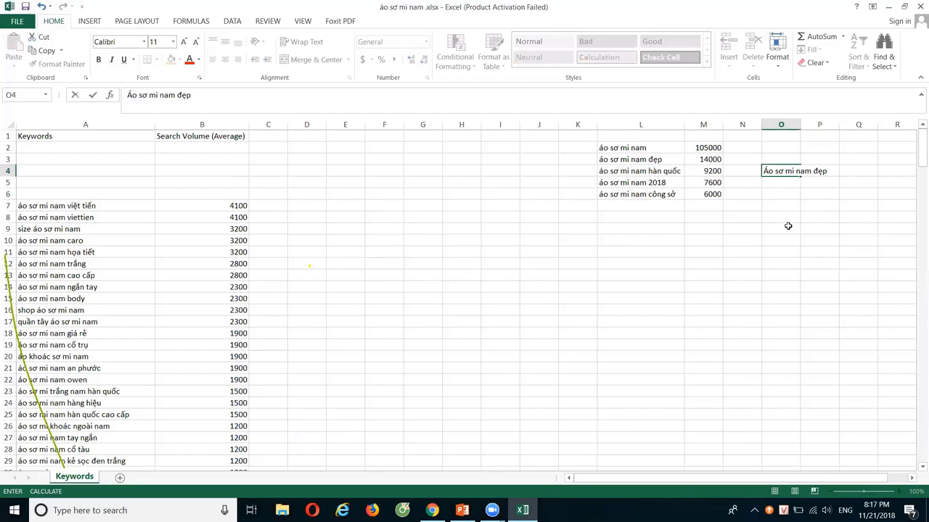
pyautogui.click(797, 129)
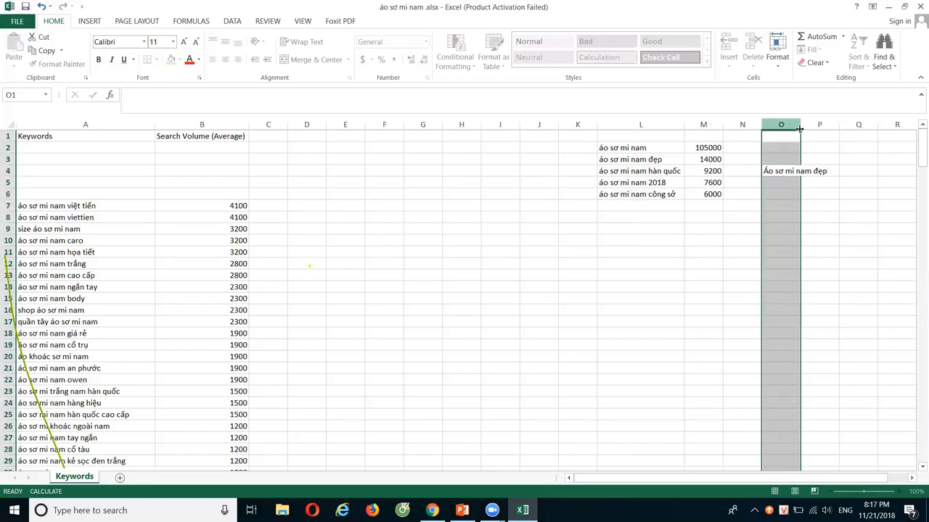
pyautogui.click(844, 204)
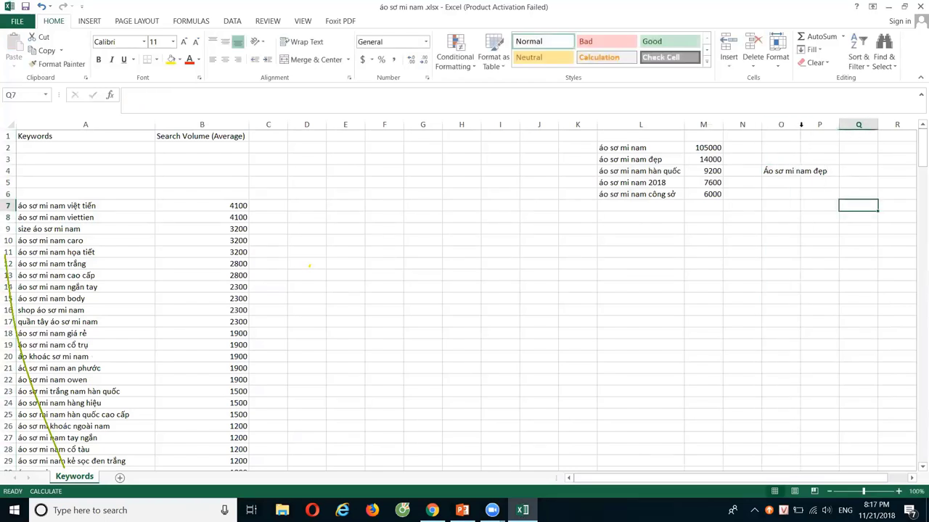
pyautogui.doubleClick(801, 127)
pyautogui.click(797, 171)
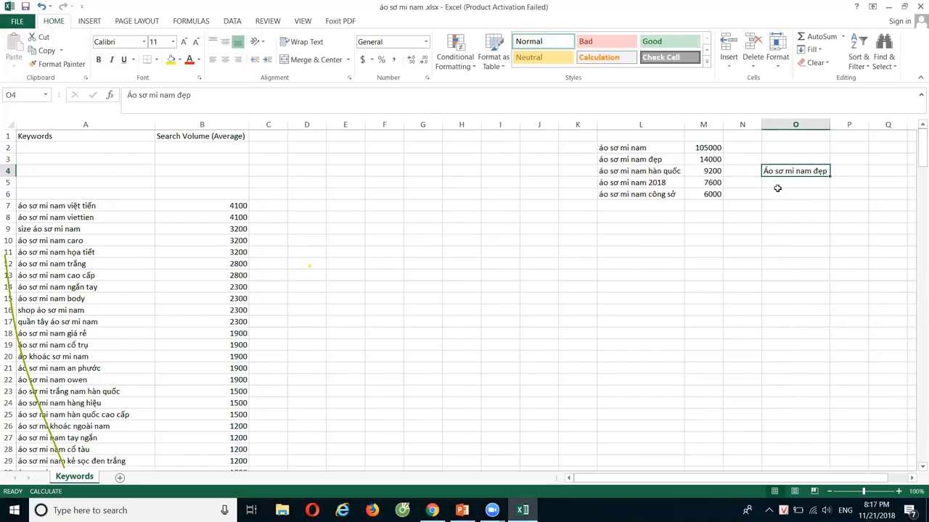
# Select the top two keywords in L2:L3, then return to the brand name in O4.
pyautogui.click(666, 149)
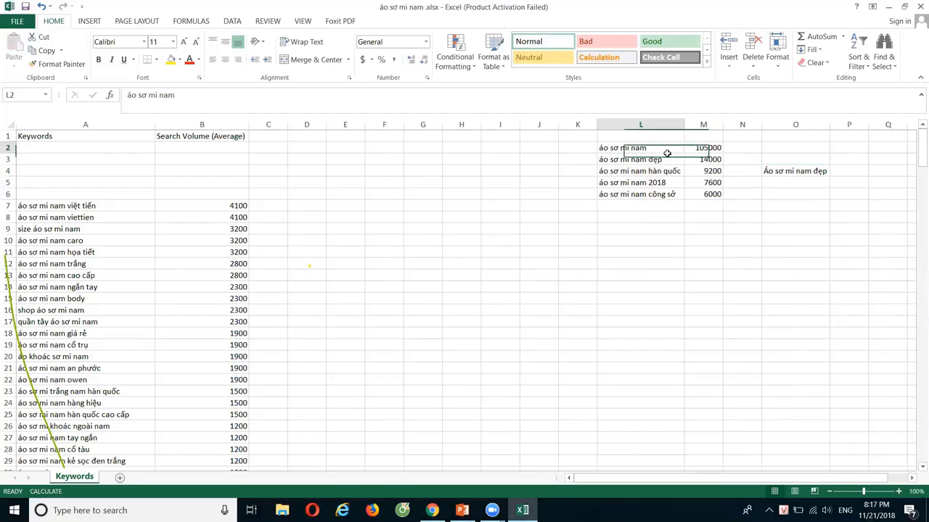
pyautogui.moveTo(666, 154); pyautogui.dragTo(664, 159)
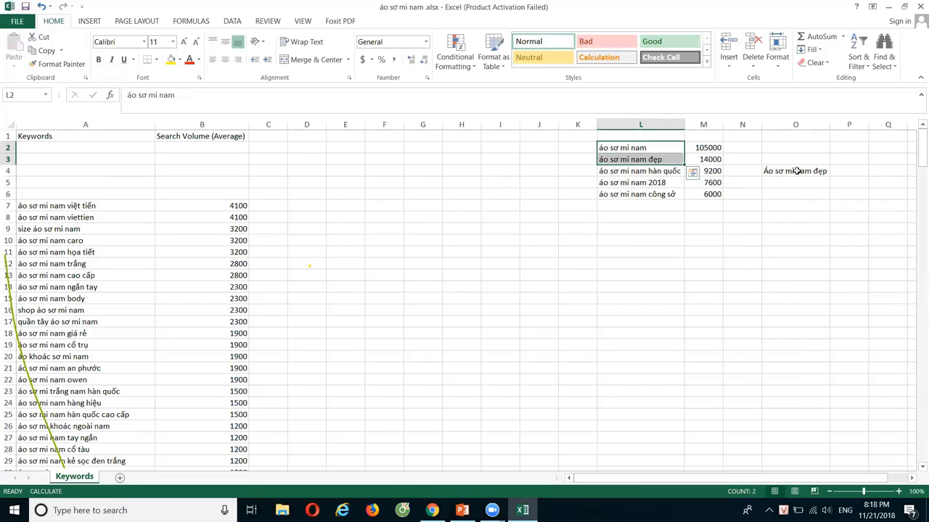
pyautogui.click(796, 170)
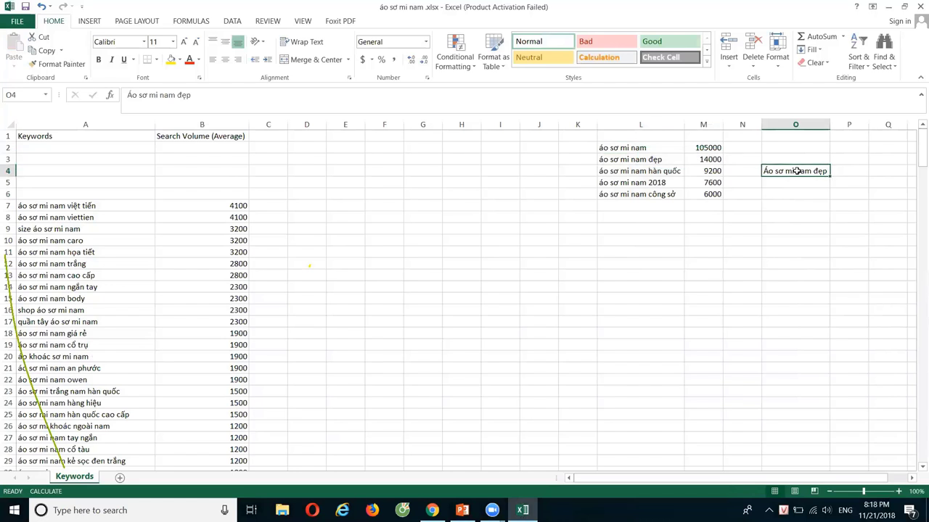
# Create a Google brand account named 'Áo sơ mi nam đẹp' and confirm with Tạo.
pyautogui.hotkey('alt', 'Tab')
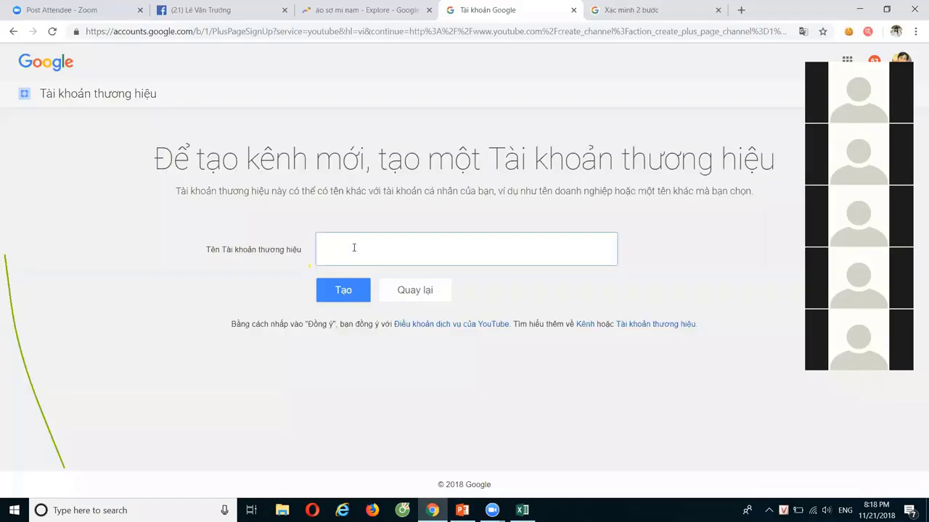
pyautogui.click(354, 248)
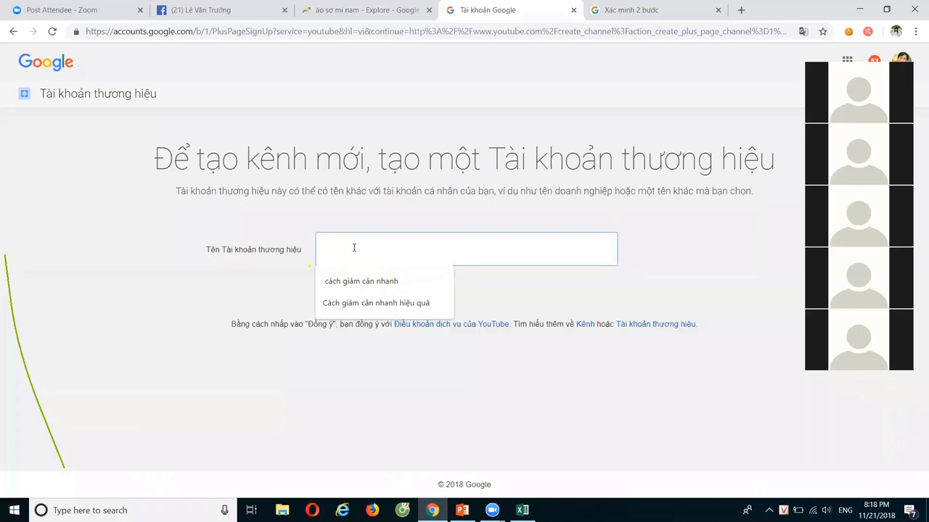
pyautogui.write('Áo sơ mi nam đẹp')
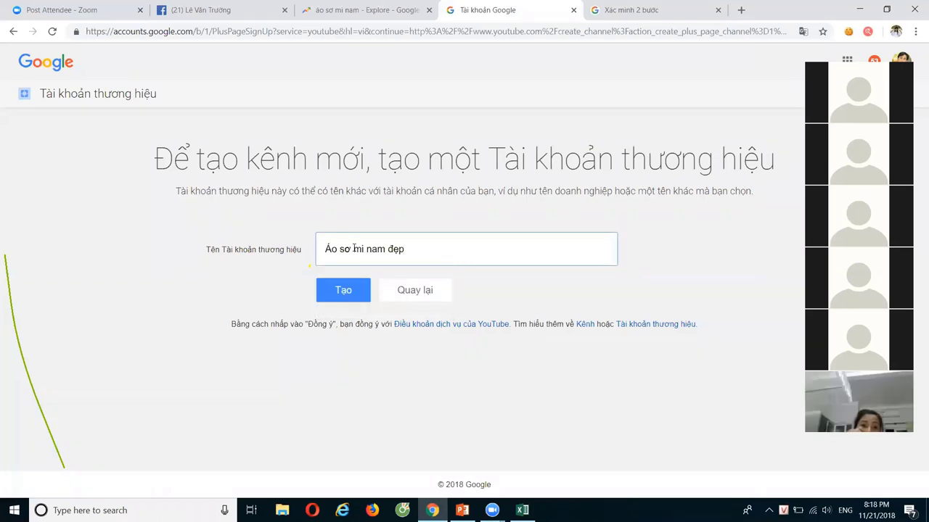
pyautogui.click(344, 291)
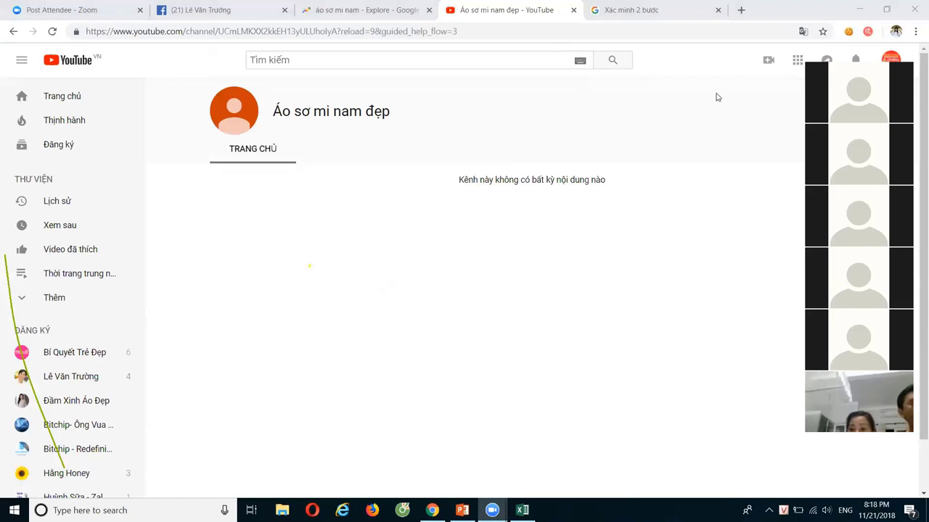
# Select the new channel title 'Áo sơ mi nam đẹp', then return to the Excel workbook.
pyautogui.moveTo(390, 112); pyautogui.dragTo(312, 137)
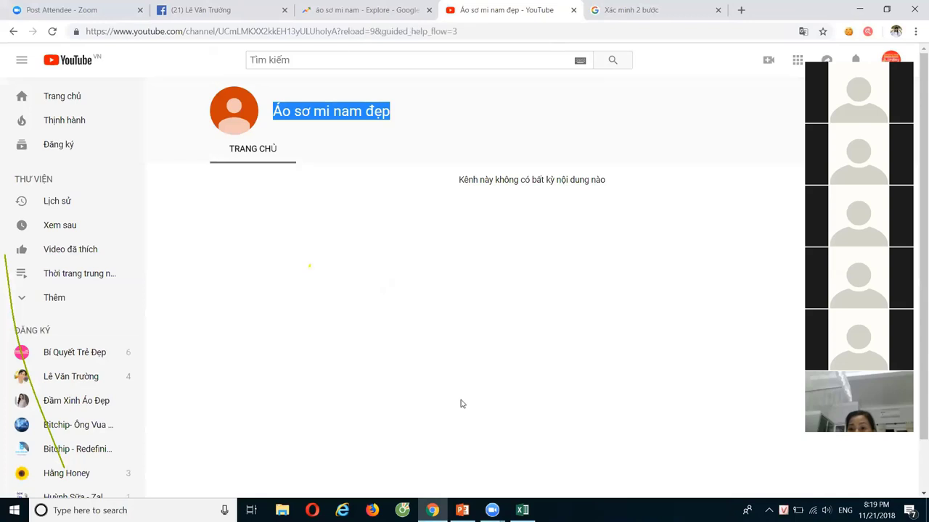
pyautogui.click(522, 510)
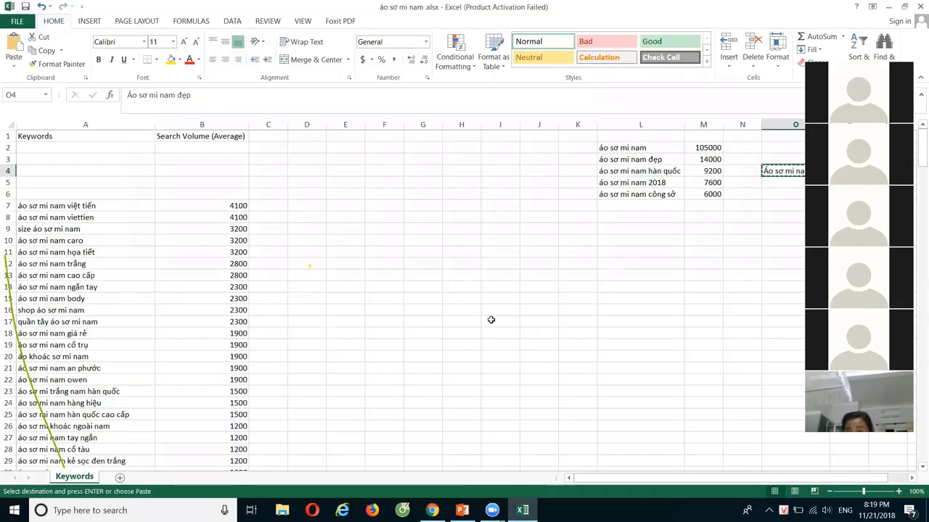
# Copy the keyword 'áo sơ mi nam việt tiến' from A7 into cell F10.
pyautogui.click(130, 204)
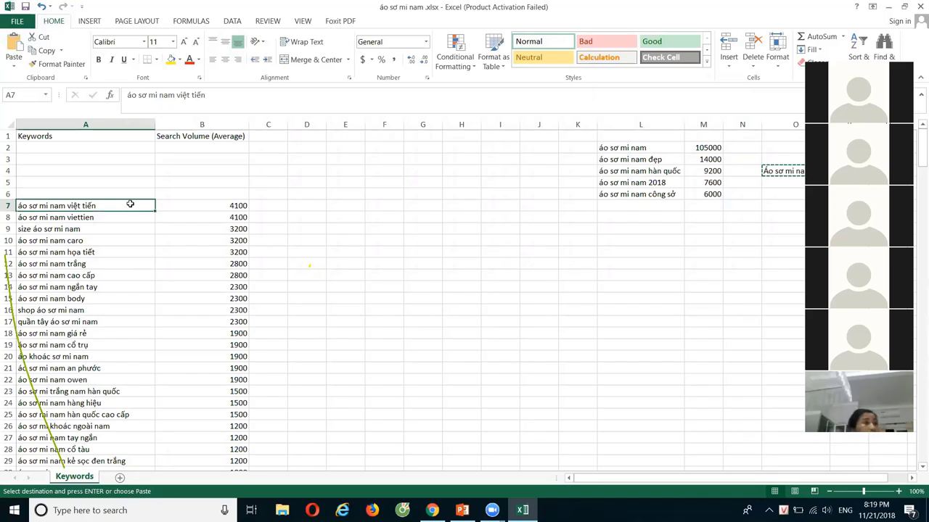
pyautogui.hotkey('ctrl', 'c')
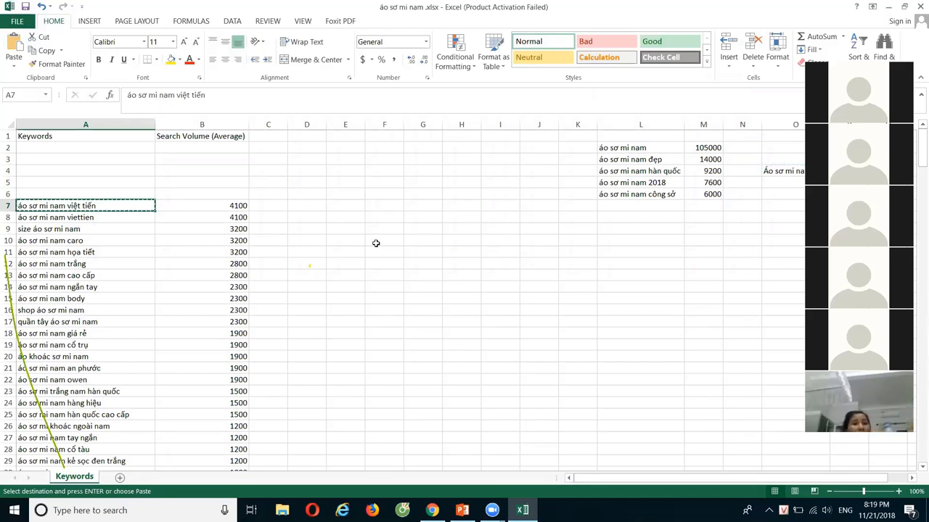
pyautogui.click(376, 243)
pyautogui.hotkey('ctrl', 'v')
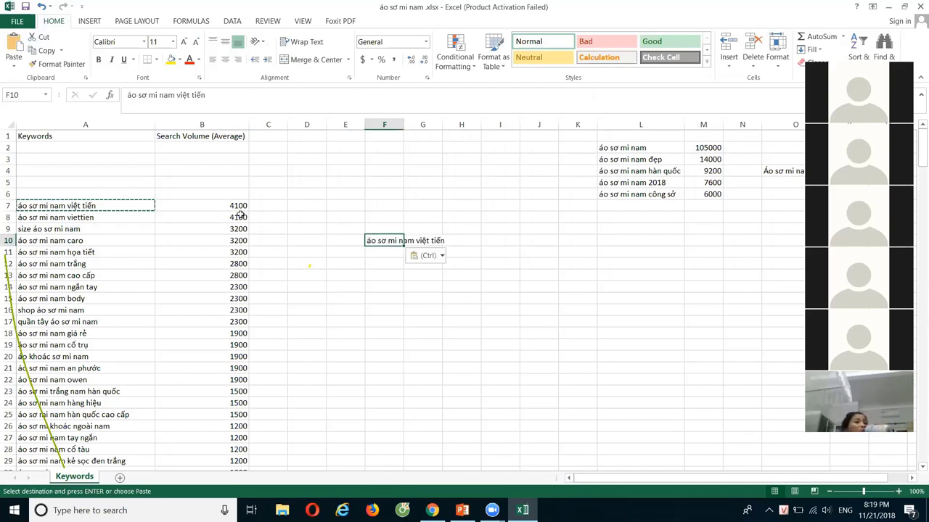
# Select the 4100 volume in B7, then launch the Cốc Cốc browser.
pyautogui.click(192, 210)
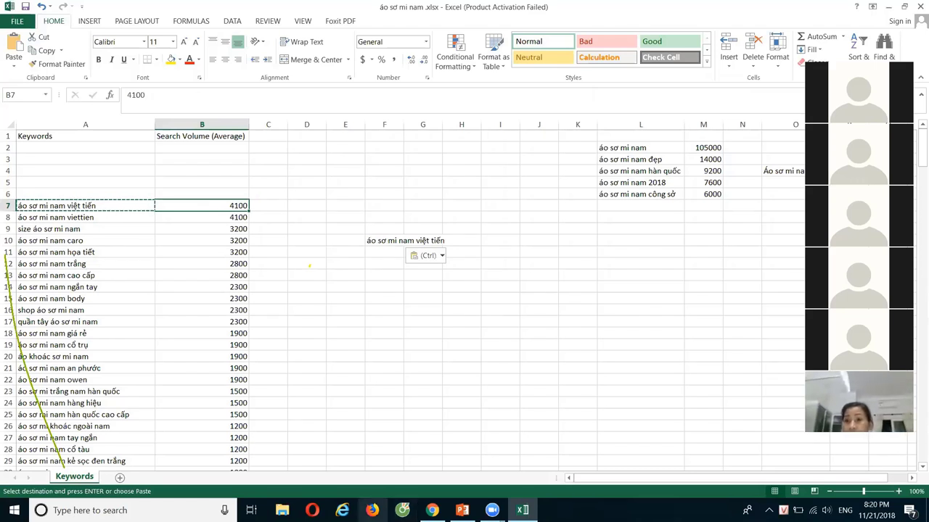
pyautogui.moveTo(431, 510)
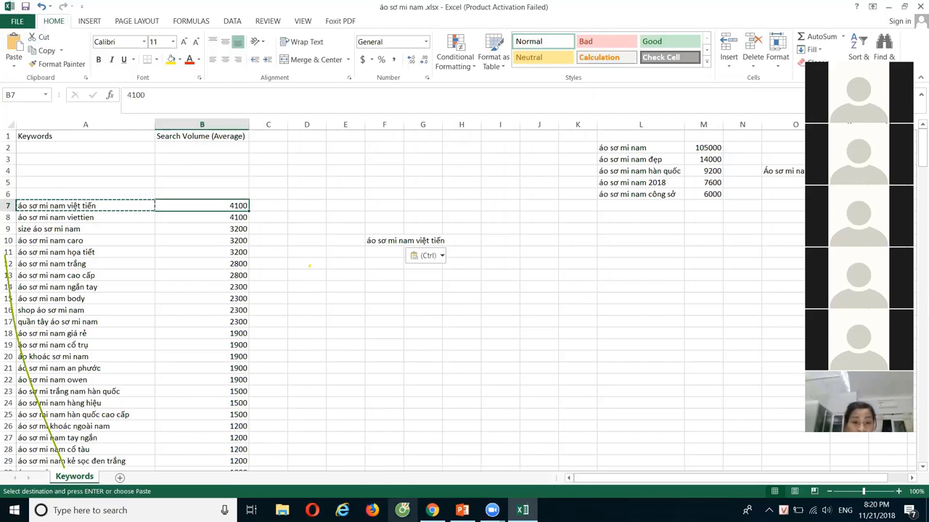
pyautogui.click(402, 510)
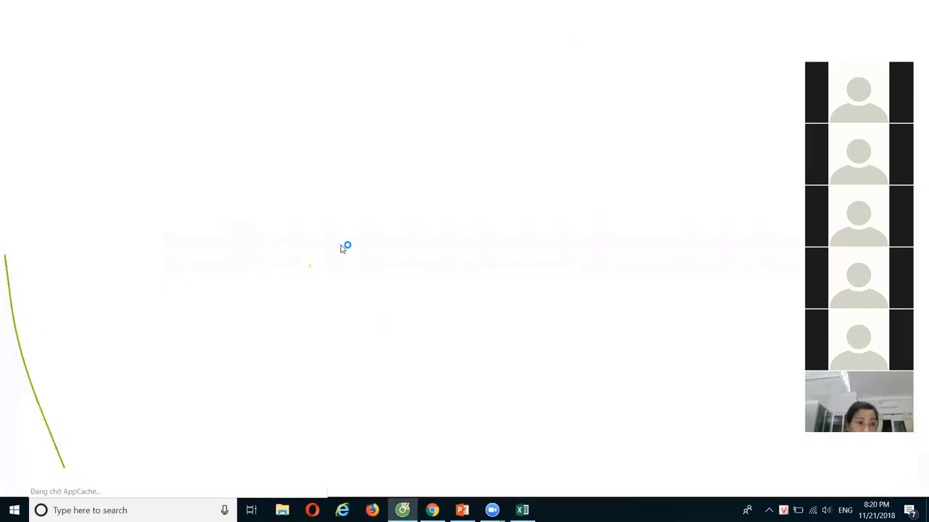
# Load YouTube in Cốc Cốc and use the account menu to reach the channel list.
pyautogui.write('y')
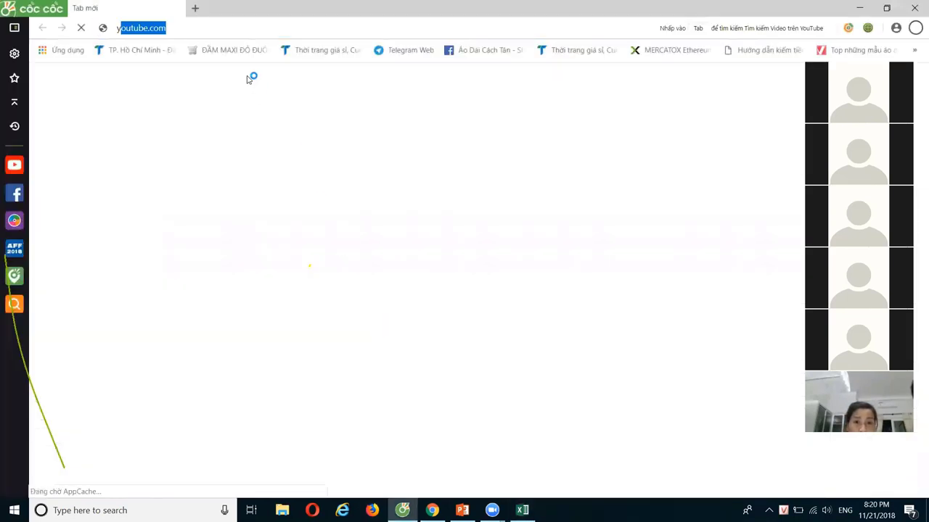
pyautogui.press('Return')
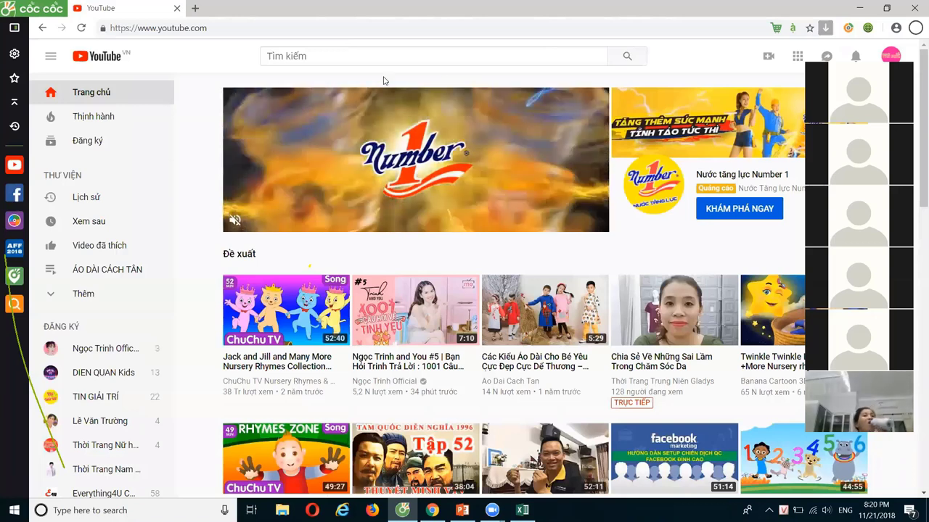
pyautogui.click(357, 56)
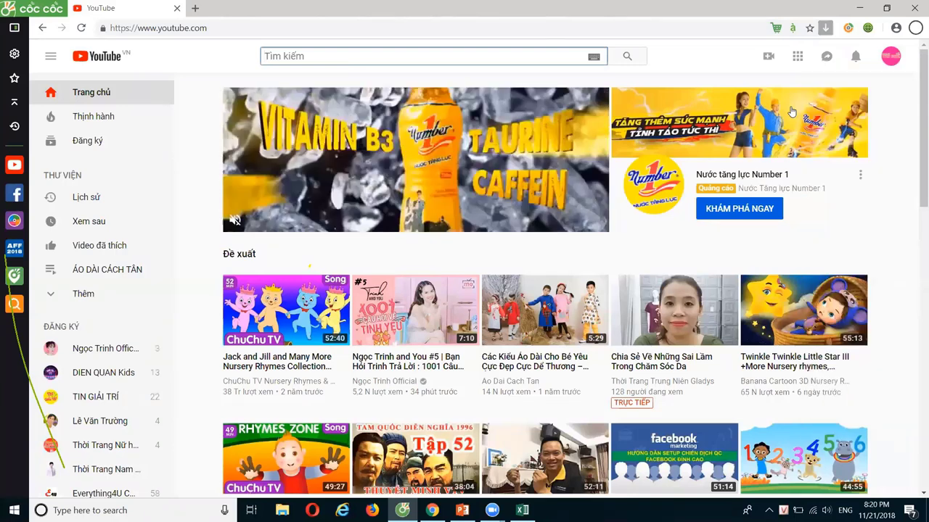
pyautogui.click(897, 57)
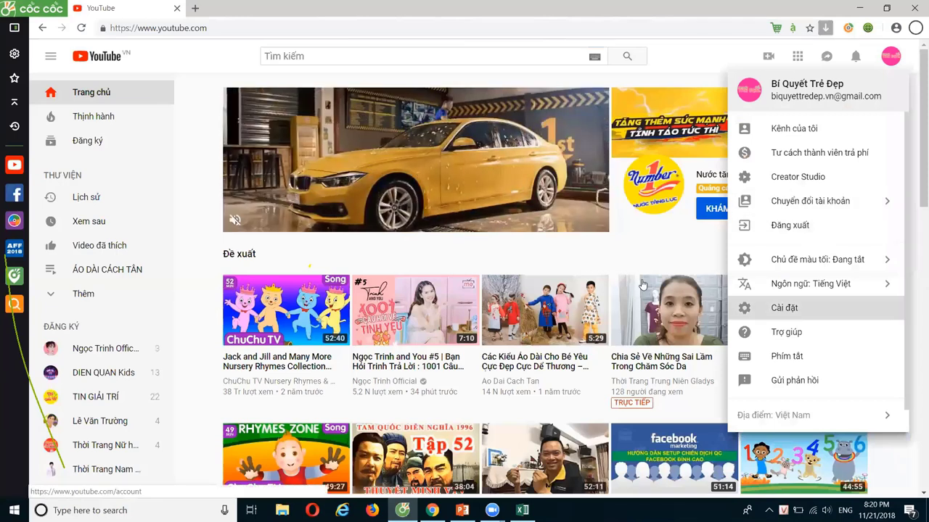
pyautogui.click(784, 308)
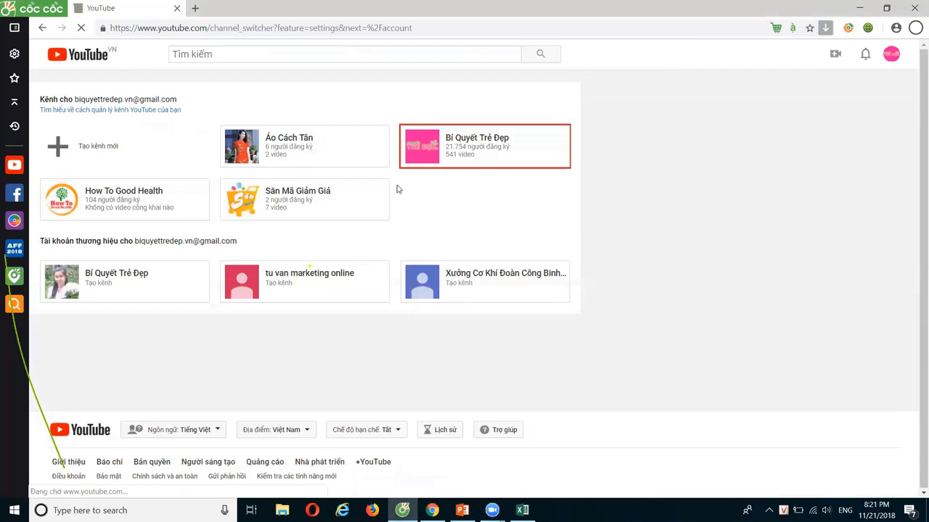
# Start a new brand channel named 'Áo sơ mi nam việt tiến', capitalising the first letter.
pyautogui.click(412, 166)
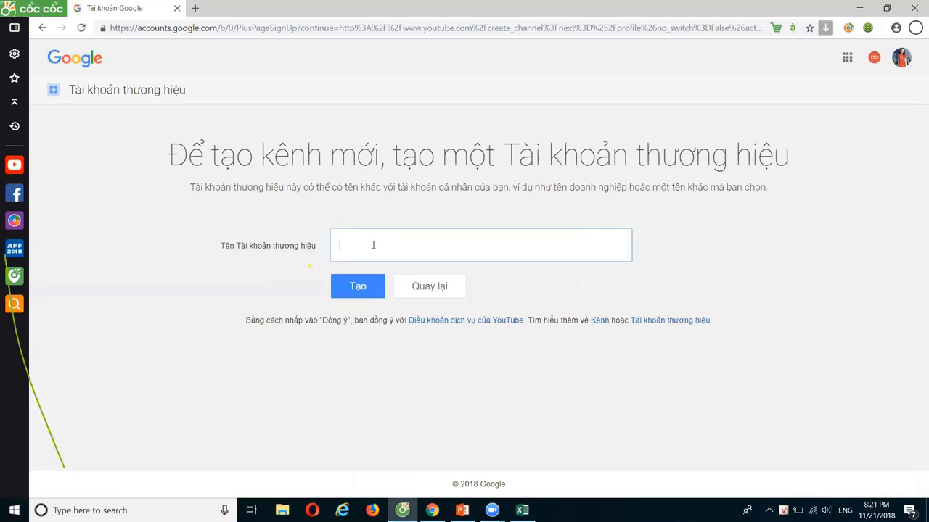
pyautogui.hotkey('ctrl', 'v')
pyautogui.press('BackSpace')
pyautogui.write('A')
# Return to the Áo sơ mi nam đẹp channel in Chrome, then bring Excel forward.
pyautogui.click(432, 510)
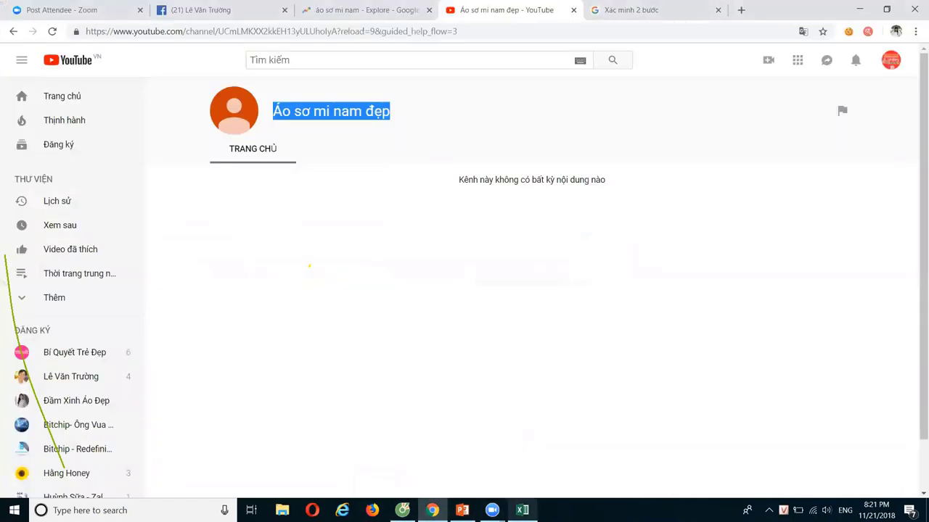
pyautogui.moveTo(522, 510)
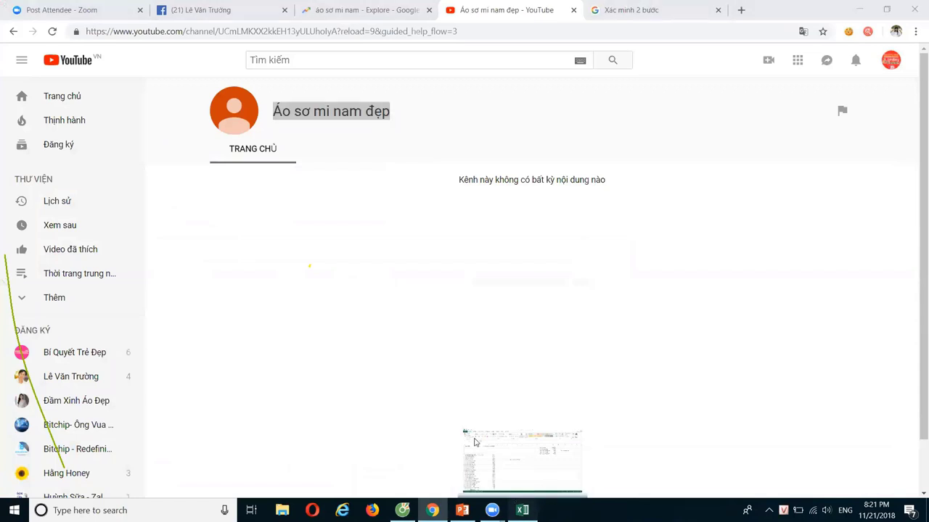
pyautogui.click(522, 457)
# Bring the Excel keyword workbook forward, showing áo sơ mi nam việt tiến in F10.
pyautogui.click(376, 242)
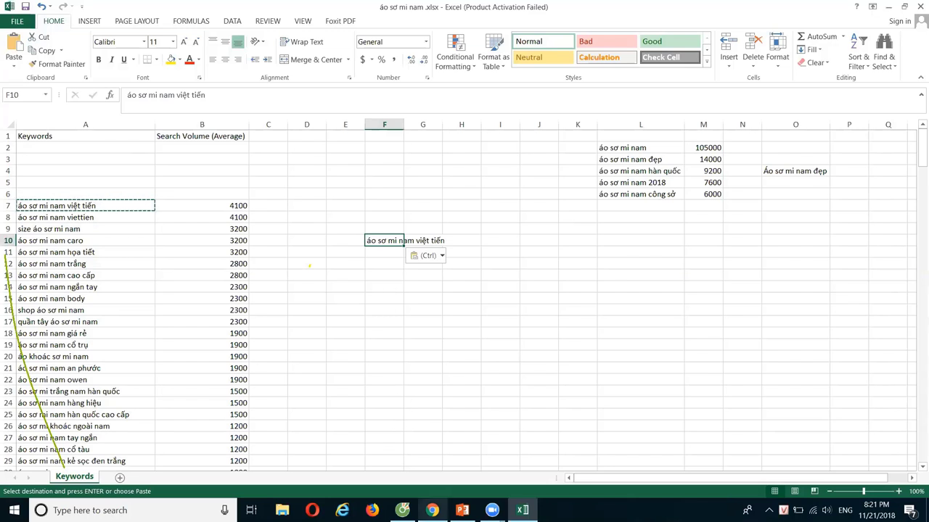
pyautogui.moveTo(432, 510)
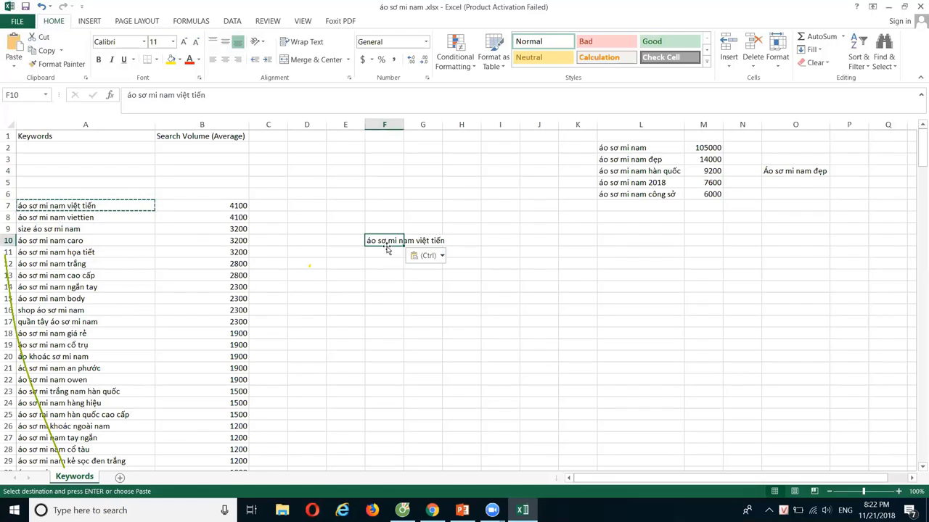
# Browse the áo dài cách tân tết 2019 YouTube results, then return to the Excel keyword sheet.
pyautogui.click(432, 510)
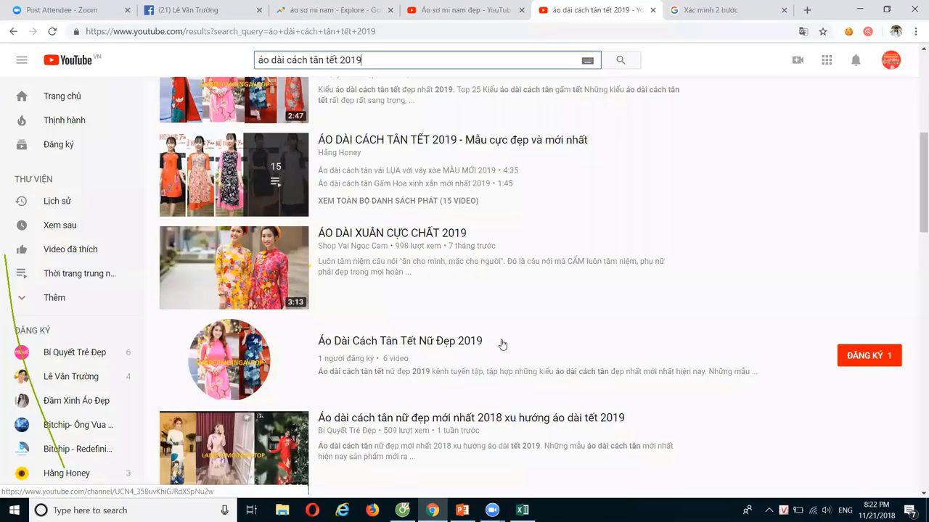
pyautogui.scroll(5, 500, 344)
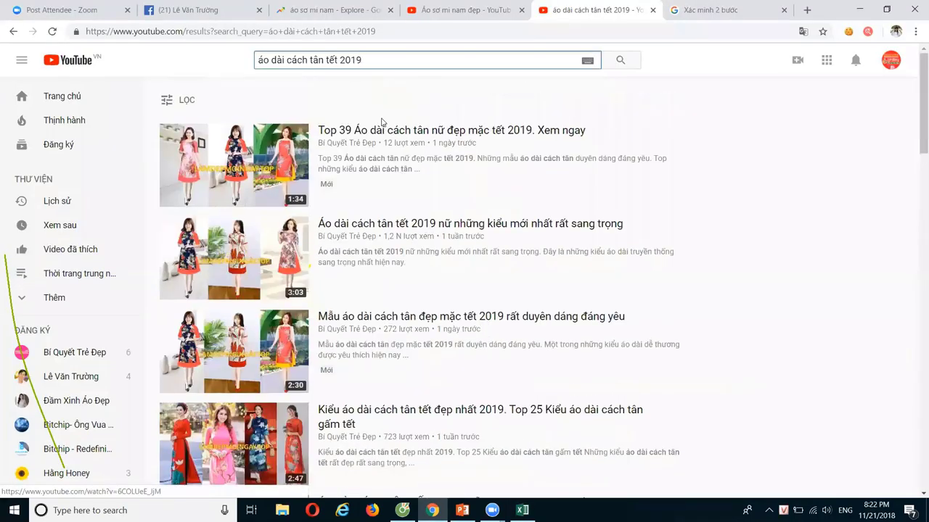
pyautogui.scroll(-4, 415, 301)
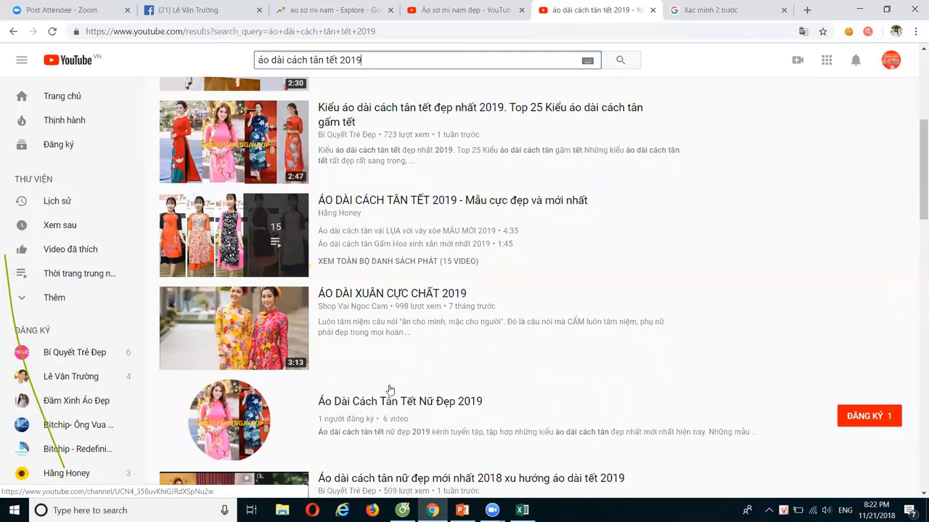
pyautogui.click(521, 510)
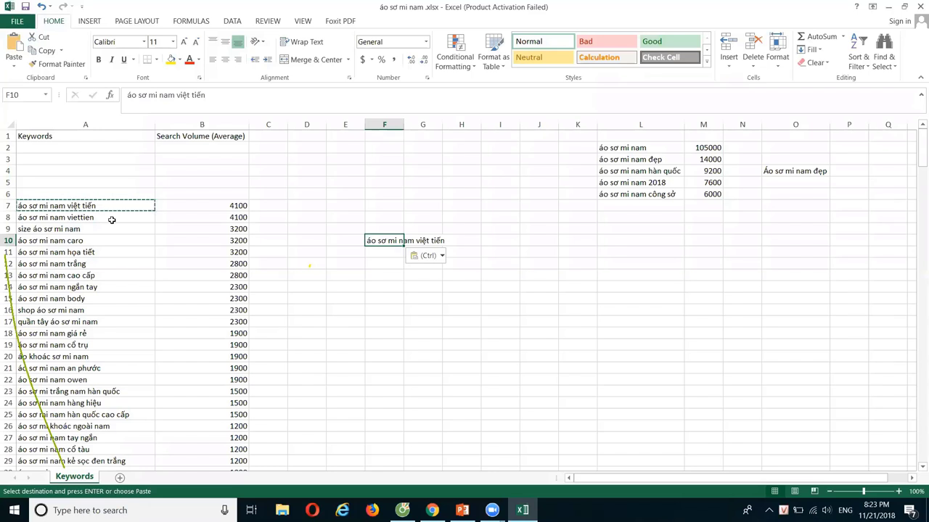
# Copy the keyword áo sơ mi nam viettien from A8 into F13.
pyautogui.click(112, 220)
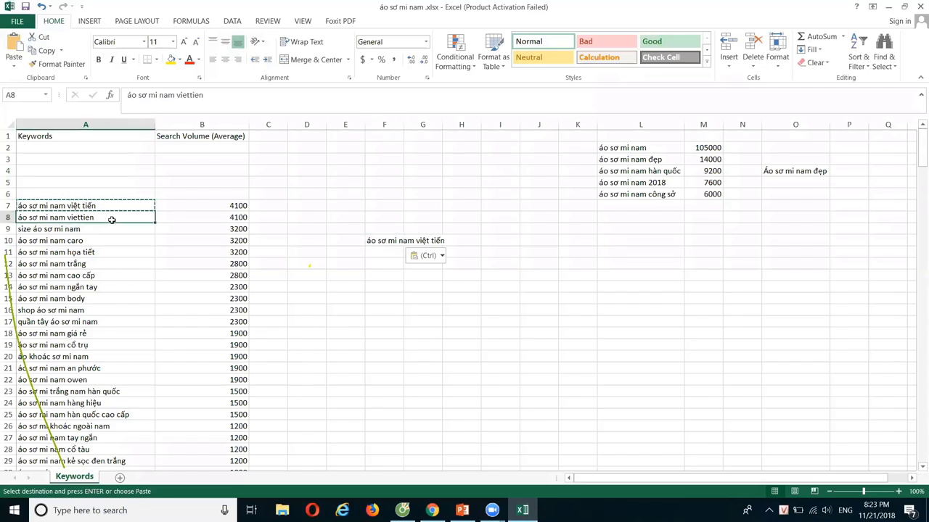
pyautogui.hotkey('ctrl', 'c')
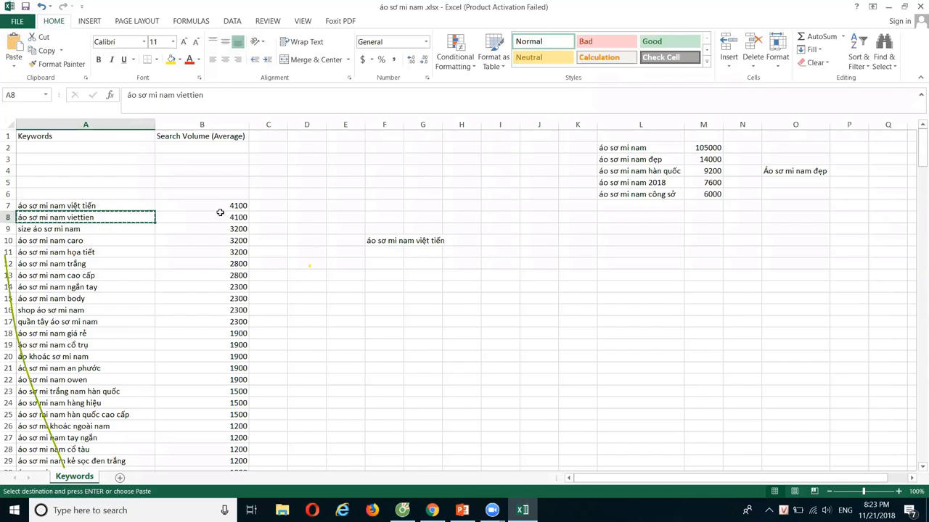
pyautogui.click(383, 278)
pyautogui.hotkey('ctrl', 'v')
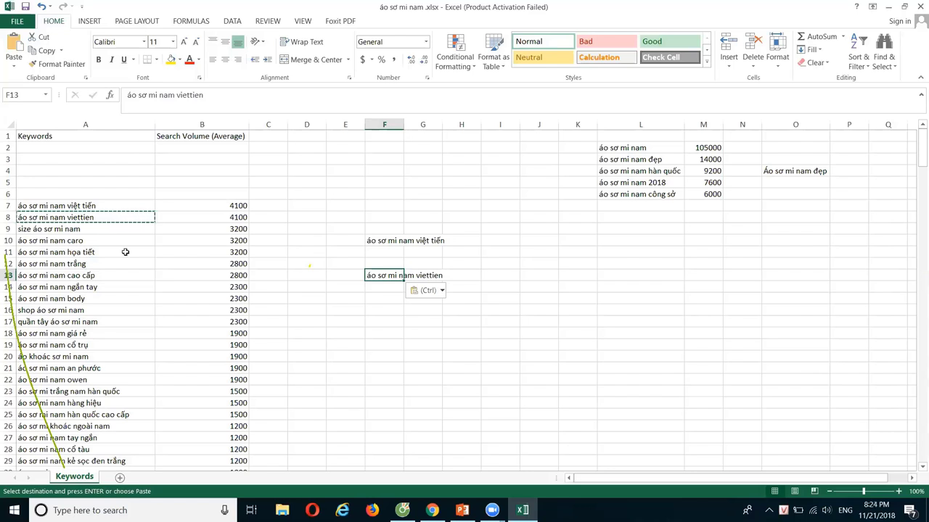
# Check the keywords in A9 and A10, then select the top keywords in L2:L6.
pyautogui.click(117, 232)
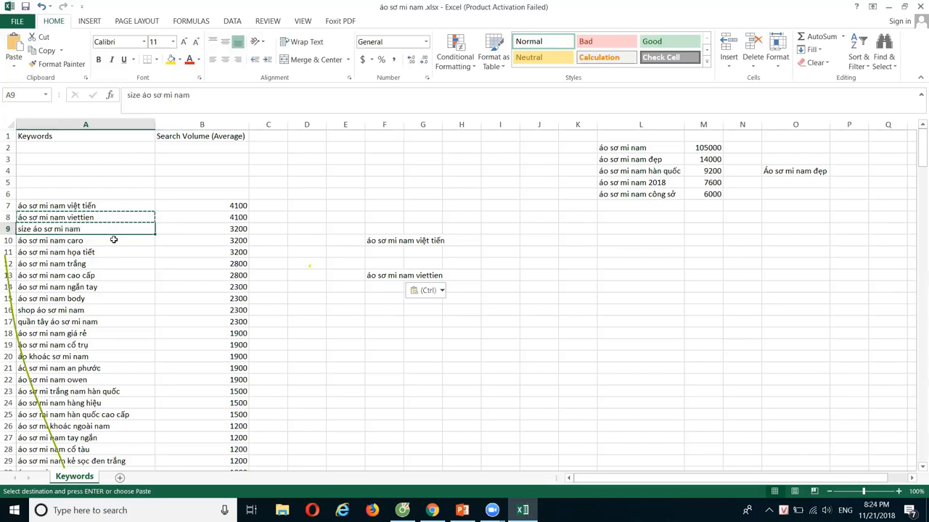
pyautogui.click(114, 241)
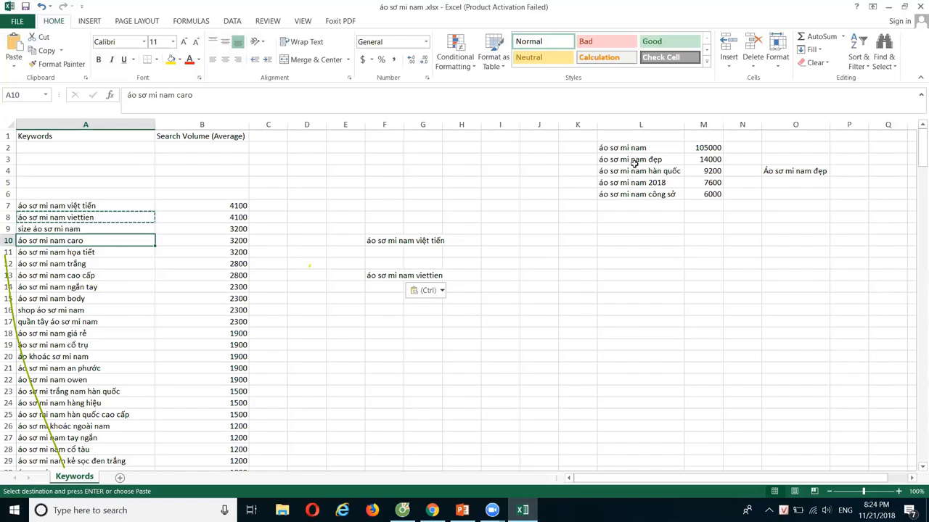
pyautogui.moveTo(671, 148); pyautogui.dragTo(668, 193)
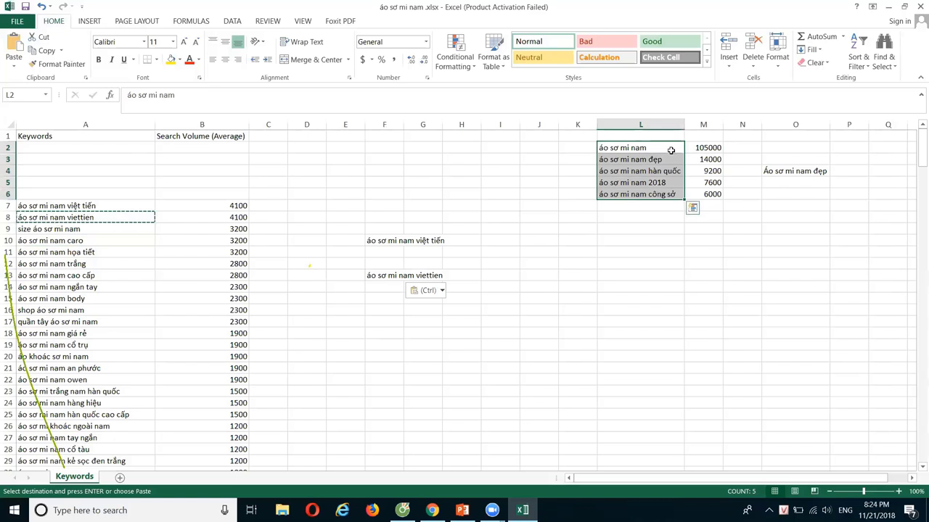
pyautogui.click(710, 242)
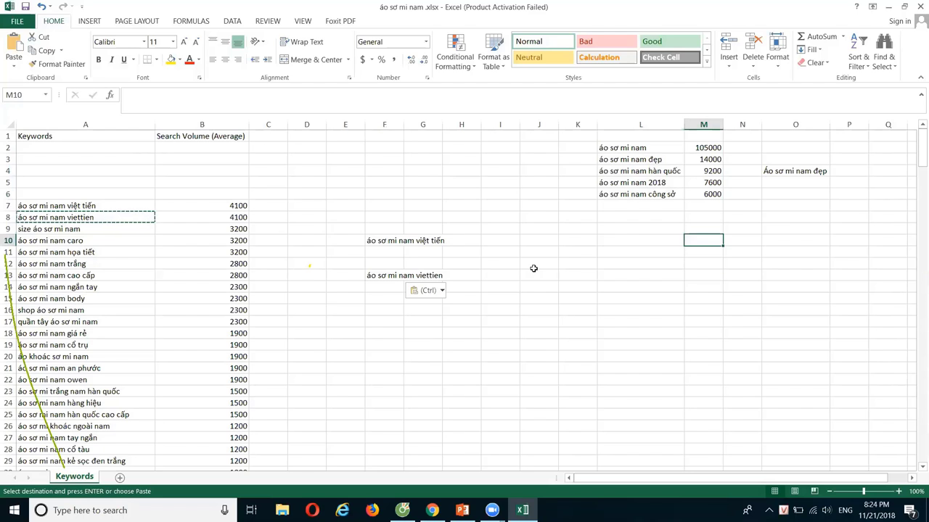
pyautogui.click(112, 239)
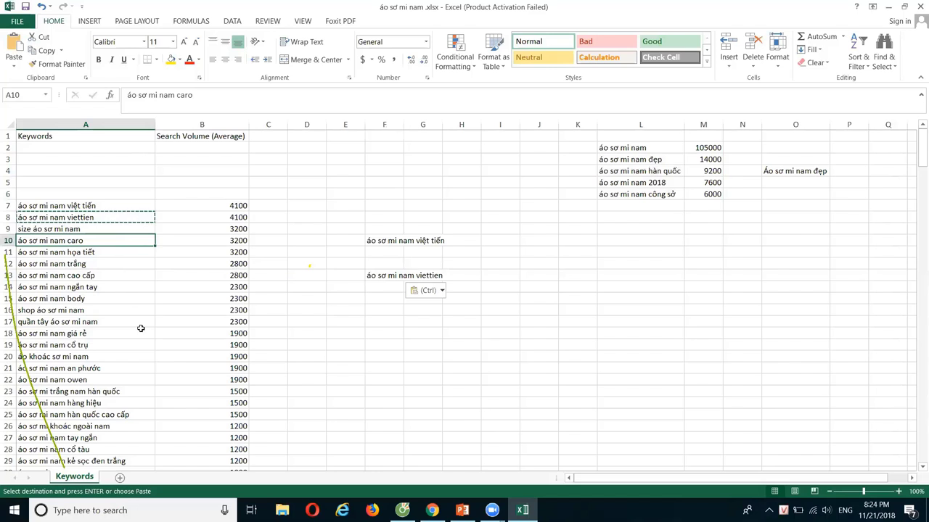
pyautogui.scroll(-1, 143, 332)
pyautogui.scroll(1, 145, 310)
pyautogui.click(226, 418)
pyautogui.moveTo(226, 394); pyautogui.dragTo(217, 208)
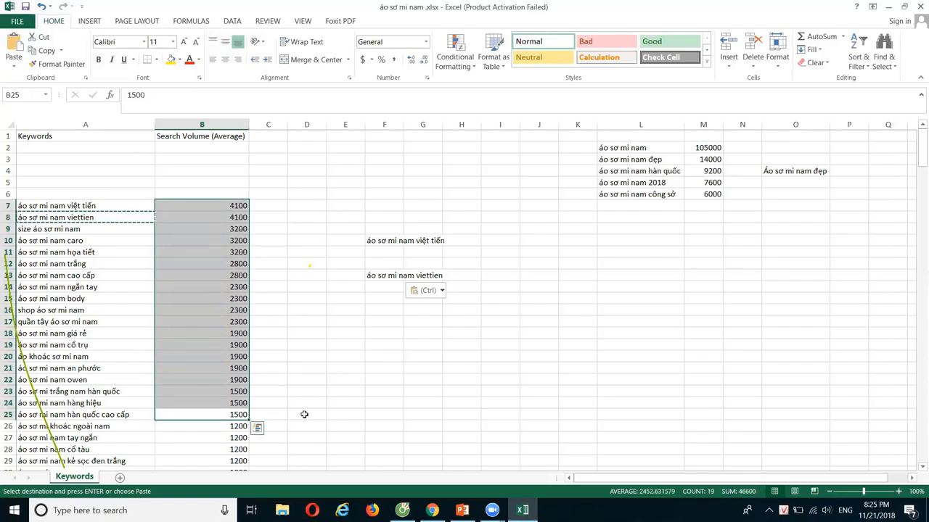
pyautogui.scroll(-1, 305, 415)
pyautogui.scroll(-2, 304, 414)
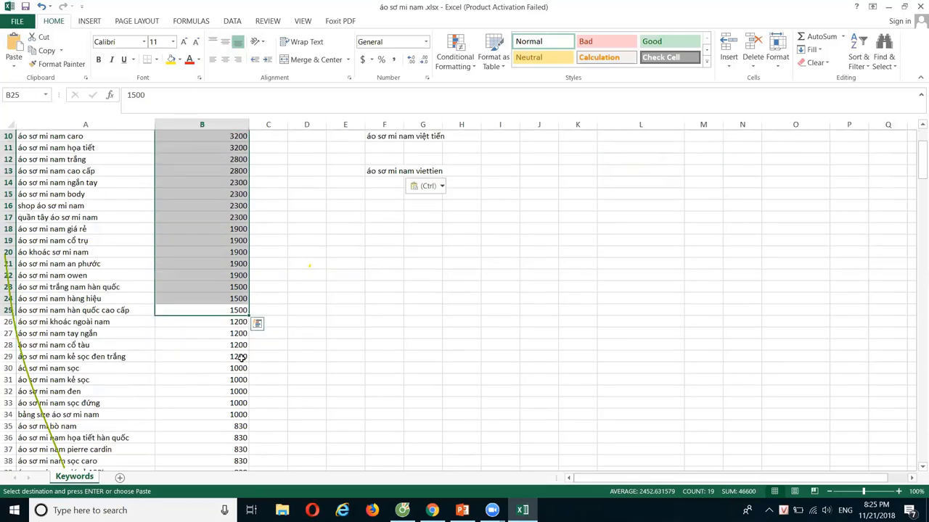
pyautogui.moveTo(212, 321); pyautogui.dragTo(211, 344)
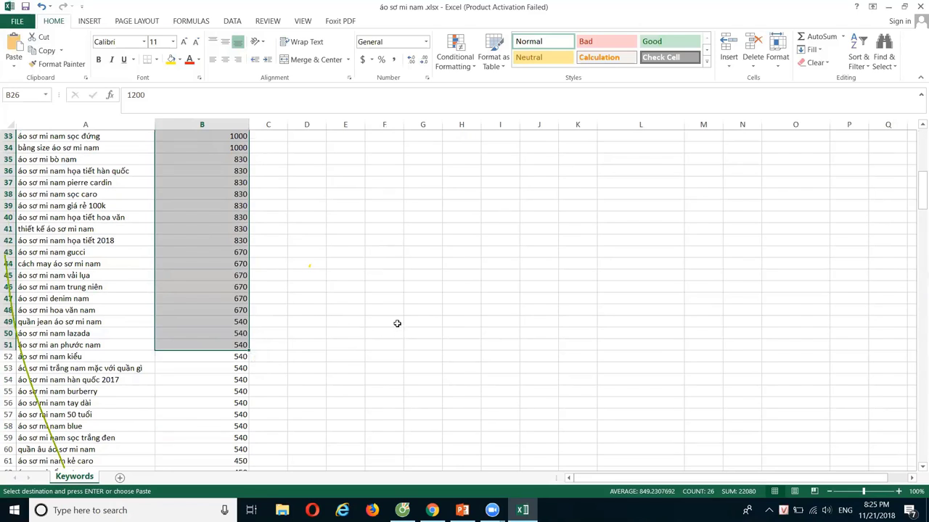
pyautogui.scroll(2, 397, 323)
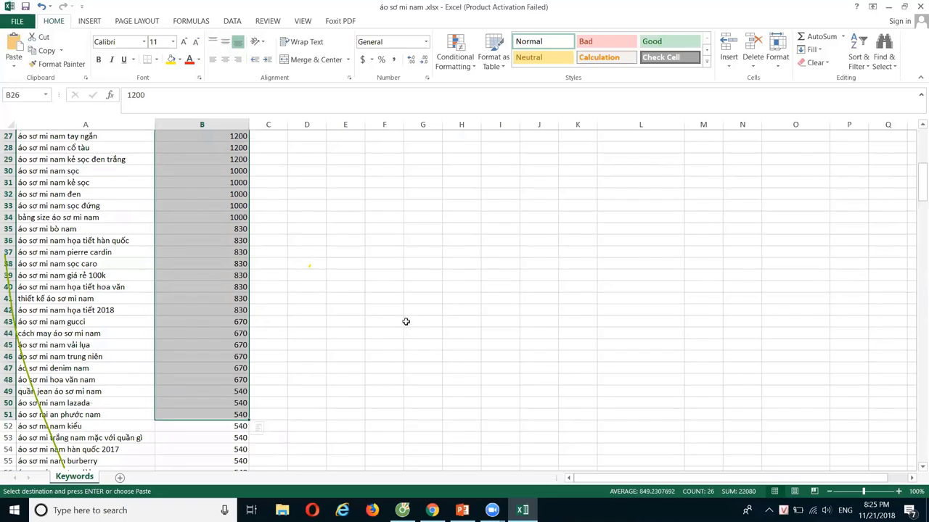
pyautogui.scroll(4, 406, 324)
pyautogui.click(395, 312)
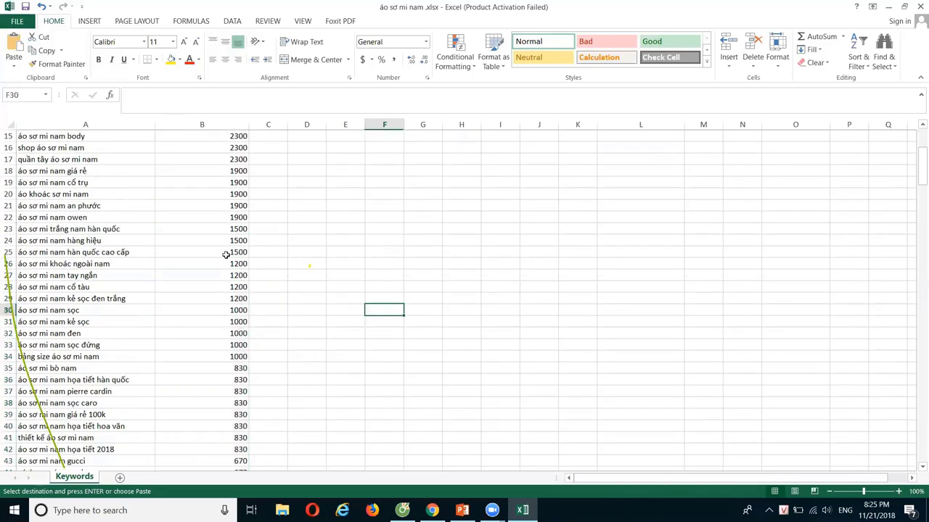
pyautogui.moveTo(226, 254); pyautogui.dragTo(243, 244)
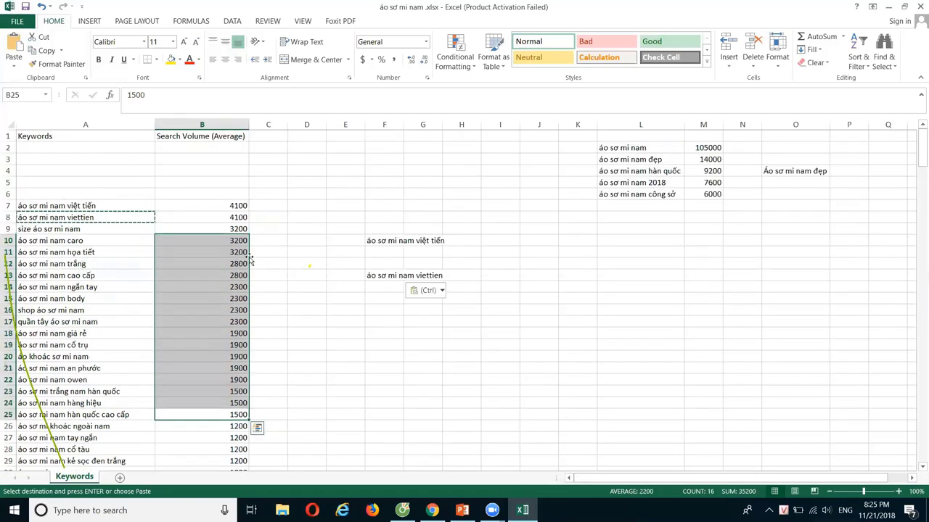
pyautogui.click(375, 244)
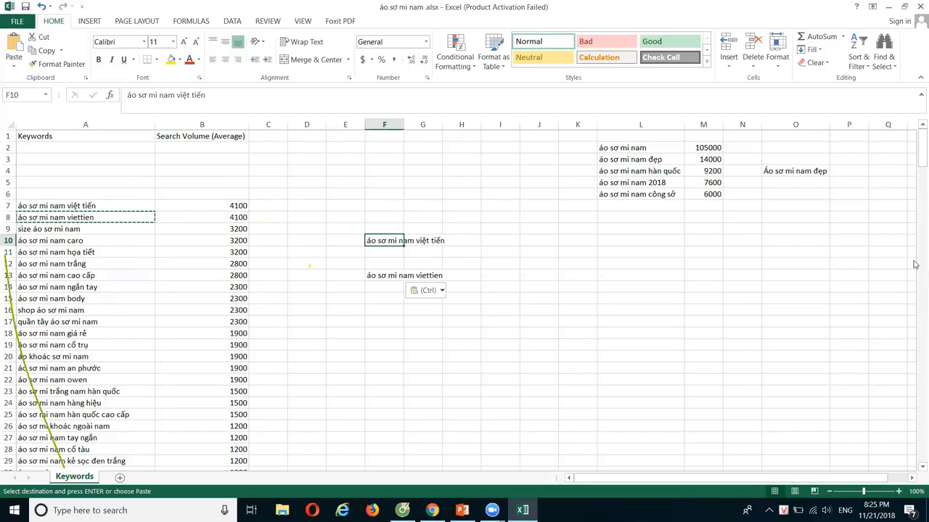
pyautogui.click(421, 263)
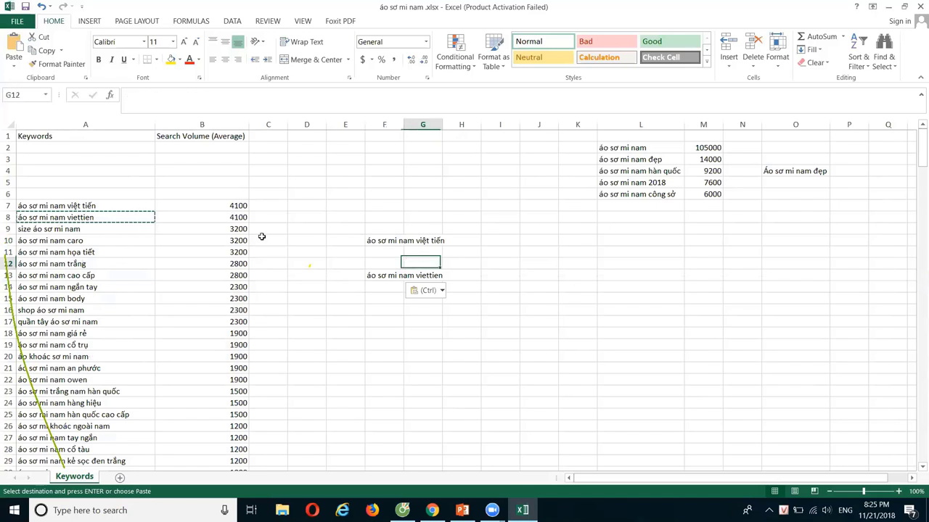
pyautogui.click(124, 207)
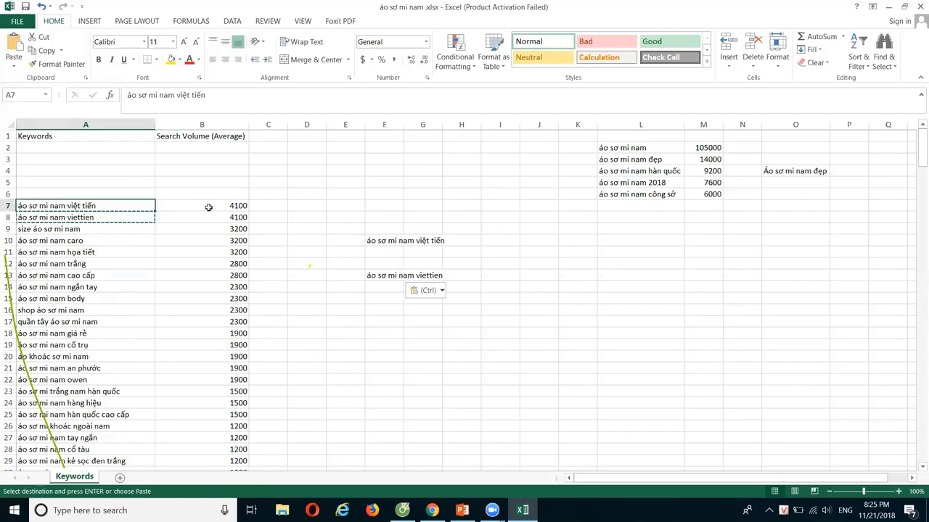
pyautogui.click(174, 208)
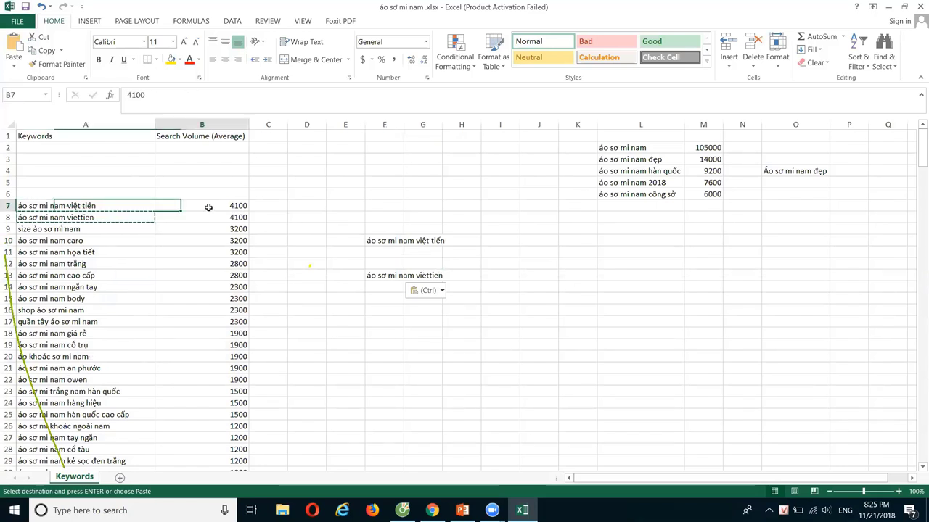
pyautogui.click(377, 242)
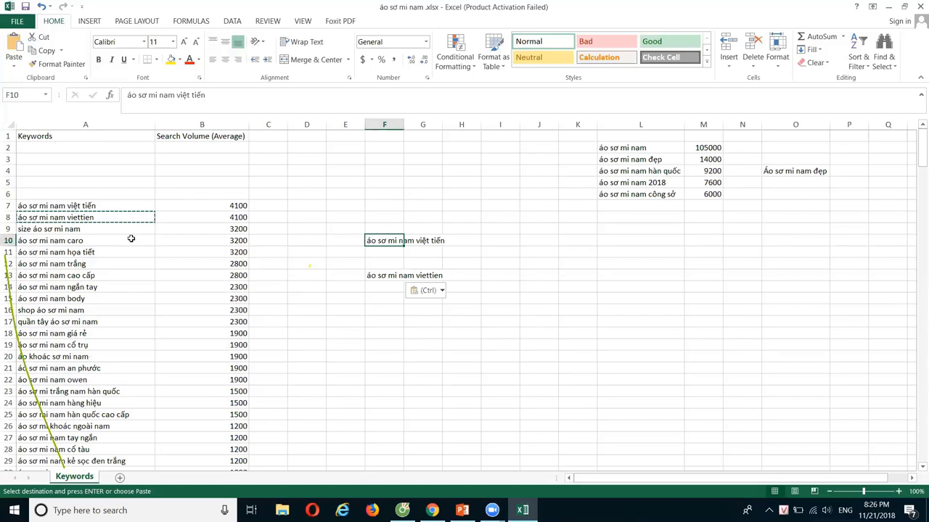
pyautogui.click(115, 208)
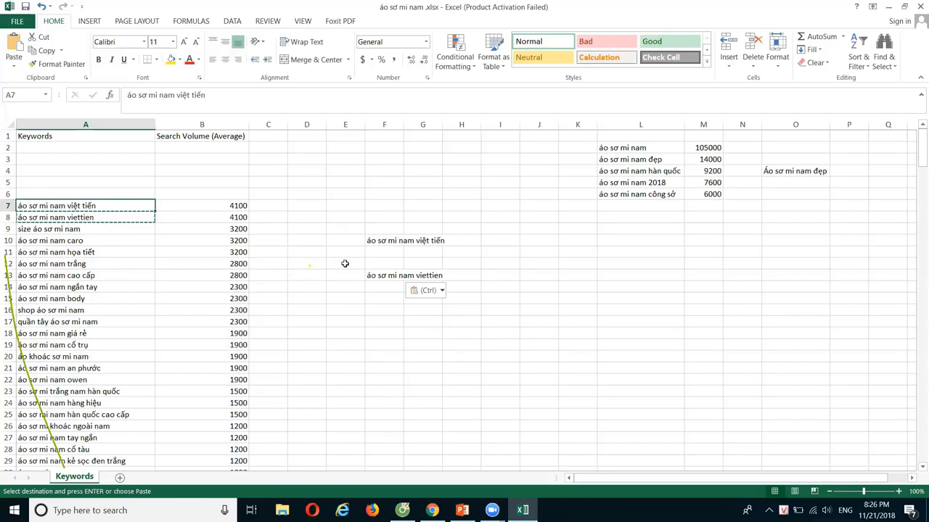
pyautogui.click(375, 241)
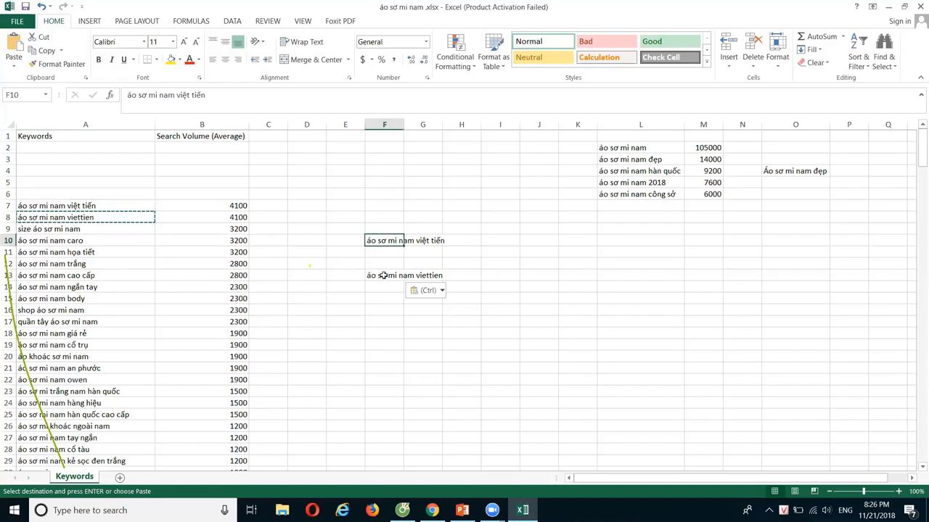
pyautogui.click(382, 275)
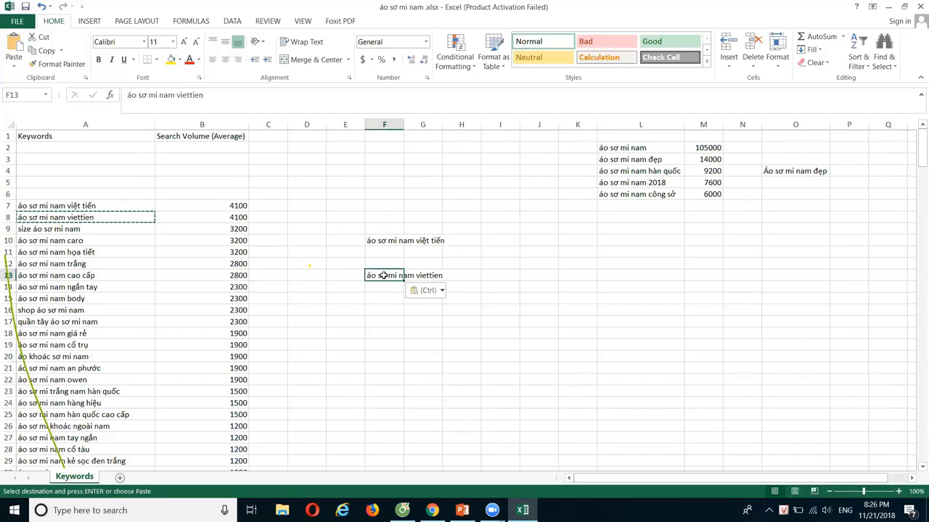
pyautogui.click(109, 230)
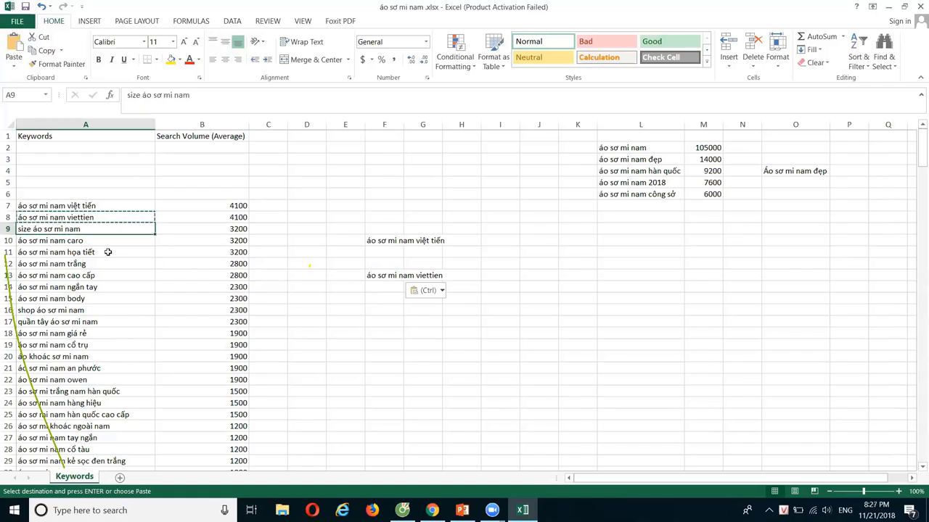
pyautogui.click(107, 252)
pyautogui.click(103, 308)
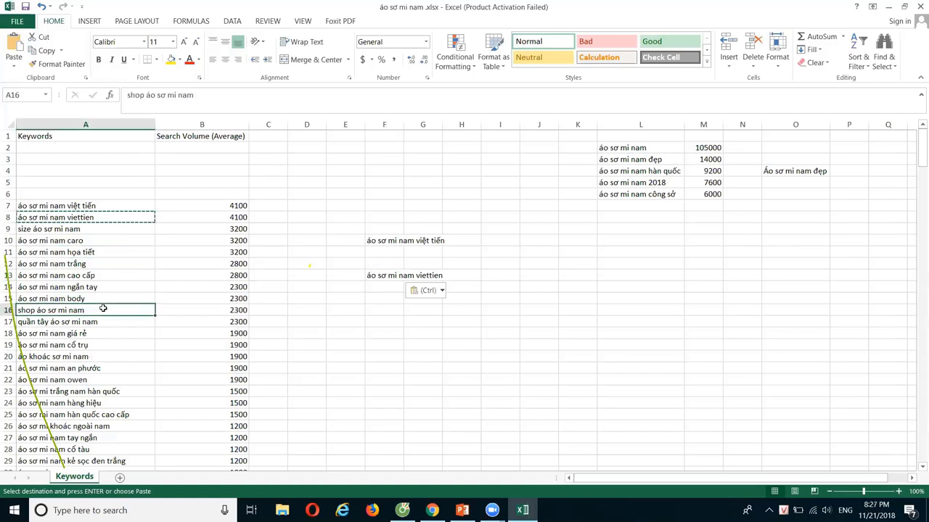
pyautogui.moveTo(669, 150); pyautogui.dragTo(668, 191)
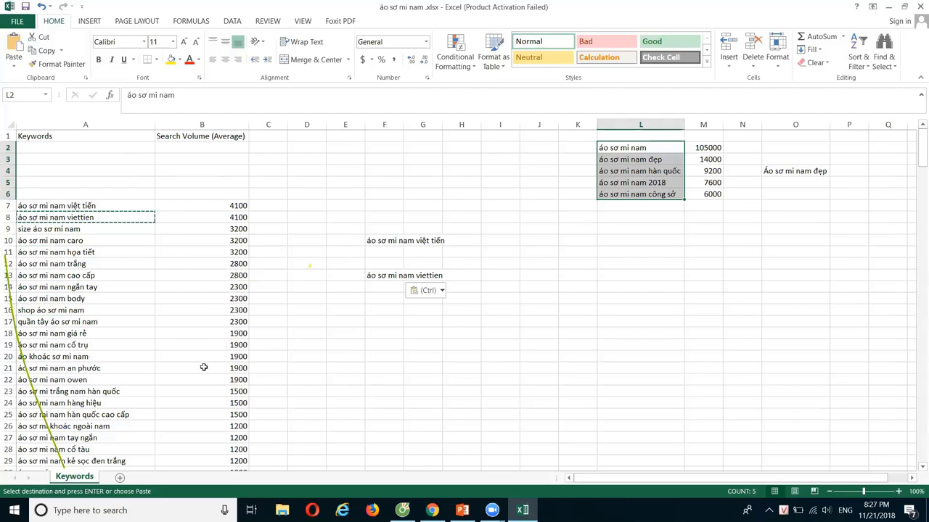
pyautogui.click(104, 233)
pyautogui.click(112, 285)
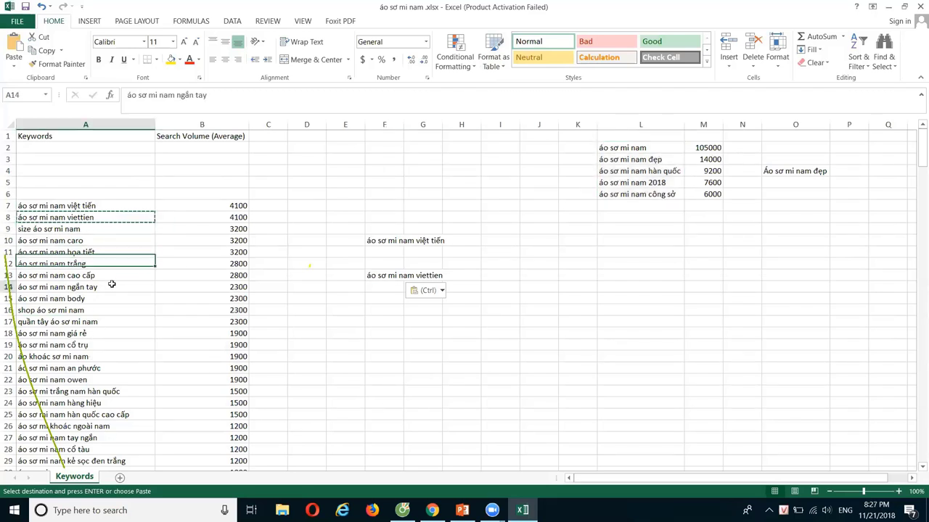
pyautogui.click(110, 308)
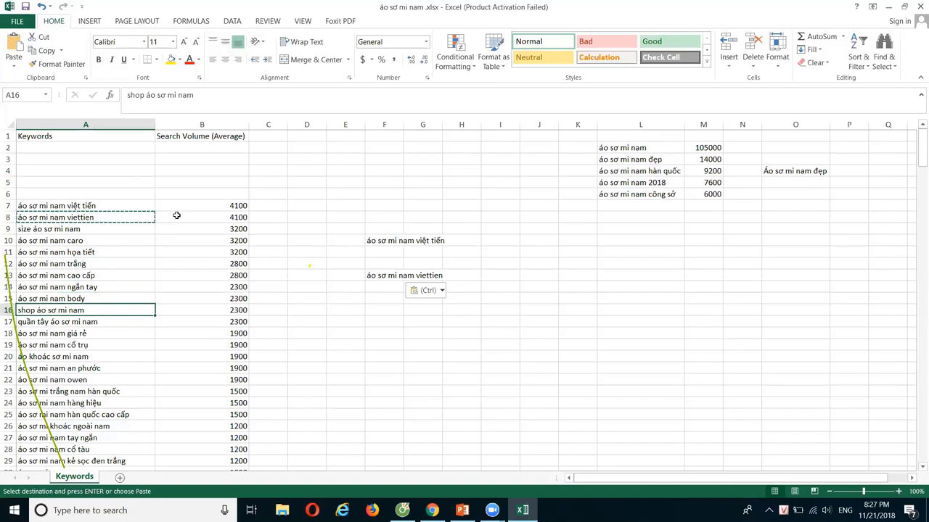
pyautogui.click(262, 192)
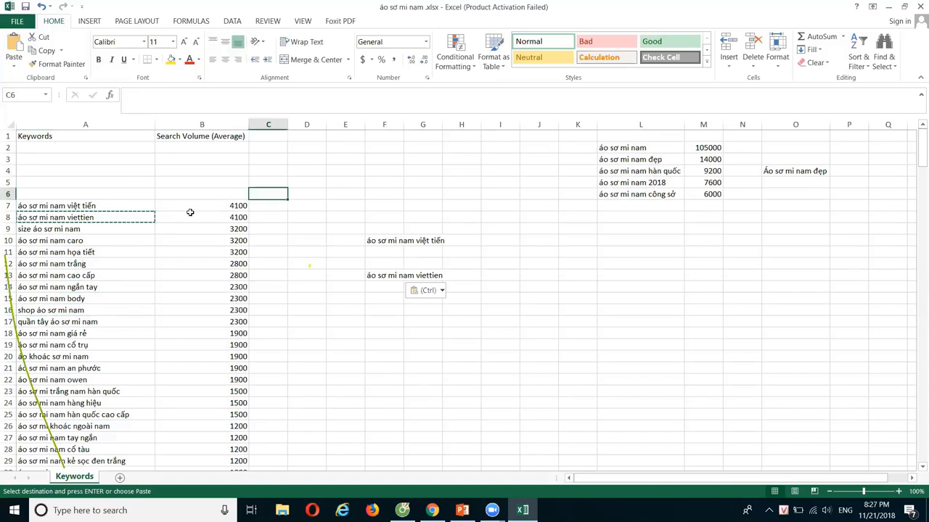
pyautogui.press('Escape')
pyautogui.moveTo(126, 208); pyautogui.dragTo(125, 343)
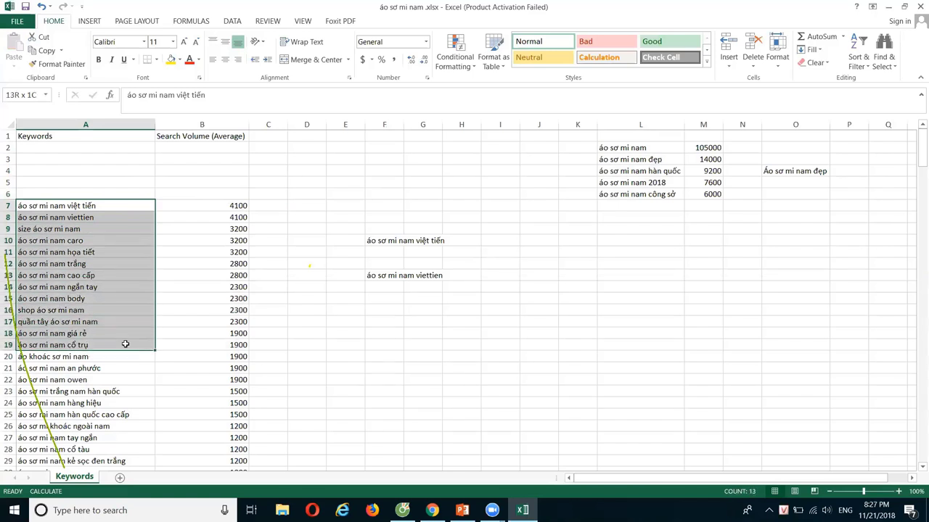
pyautogui.click(315, 194)
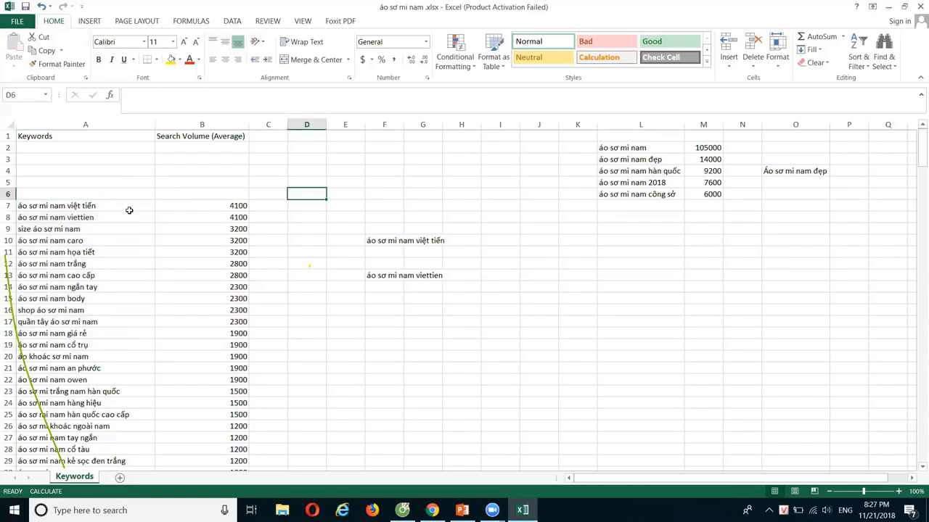
pyautogui.moveTo(129, 210); pyautogui.dragTo(121, 352)
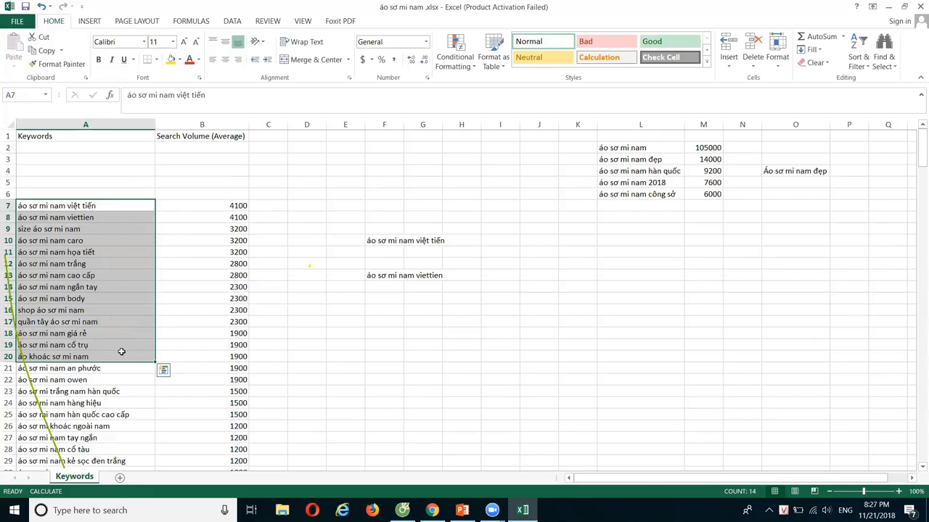
pyautogui.click(275, 368)
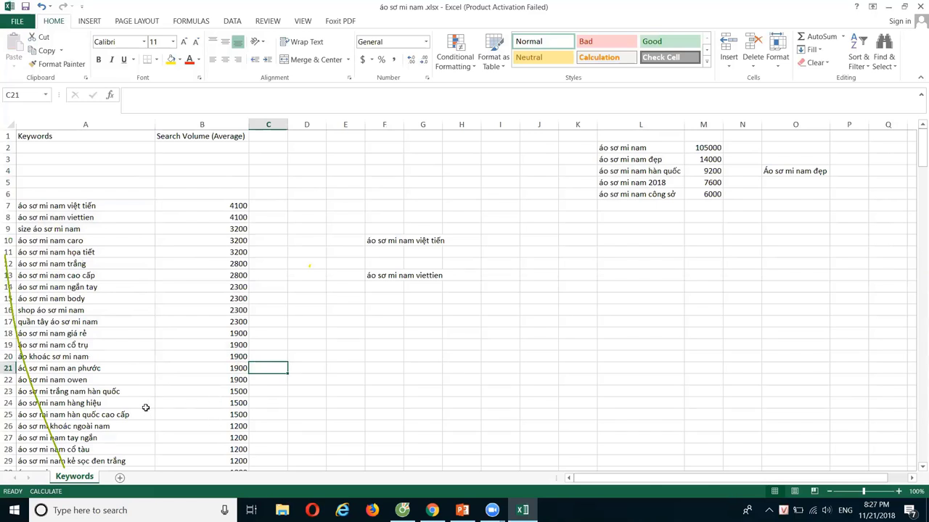
pyautogui.moveTo(127, 404); pyautogui.dragTo(102, 208)
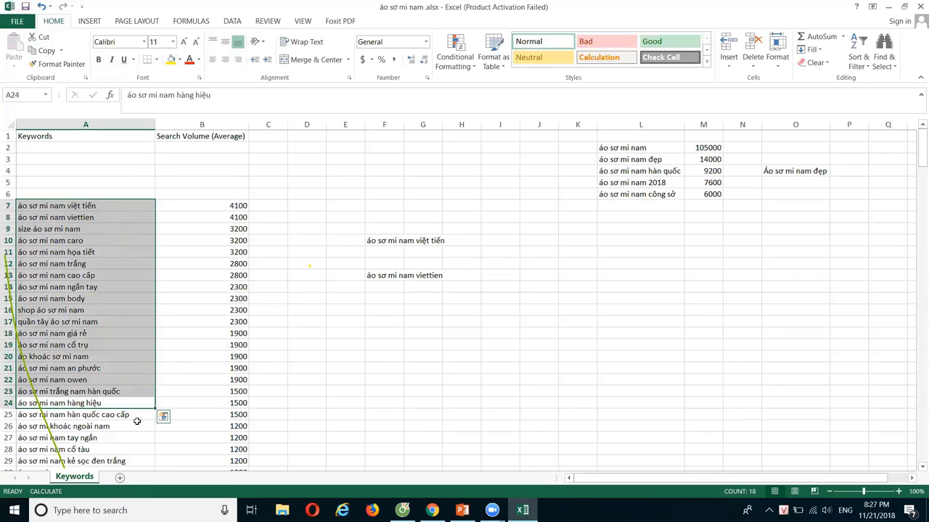
pyautogui.moveTo(139, 416); pyautogui.dragTo(140, 211)
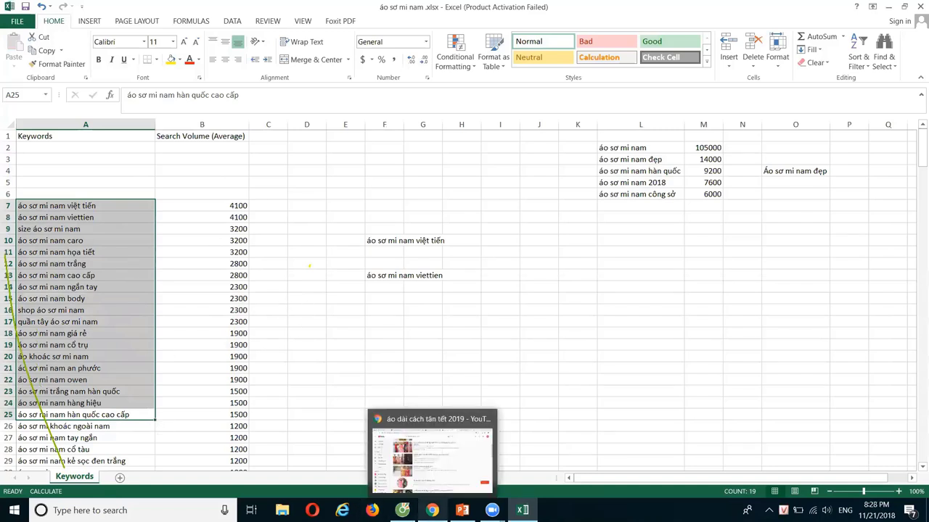
# Replace the YouTube search query with 'dam trung nien' and run it.
pyautogui.click(432, 510)
pyautogui.moveTo(370, 59); pyautogui.dragTo(229, 80)
pyautogui.write('dam trung ni')
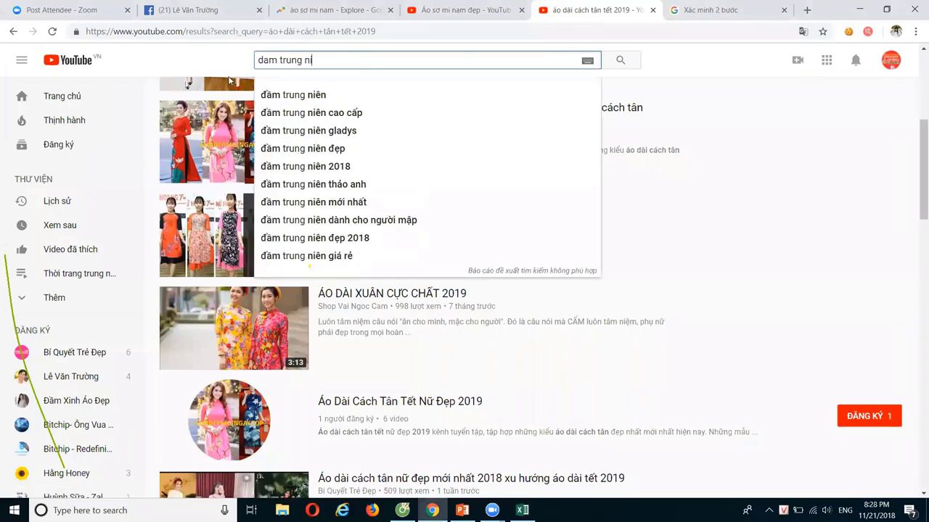
pyautogui.write('en')
pyautogui.press('Return')
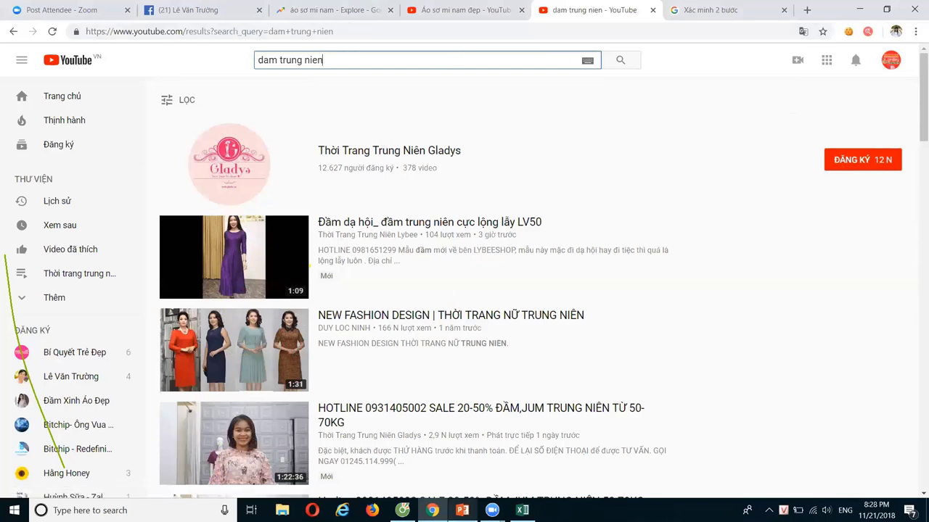
pyautogui.click(462, 510)
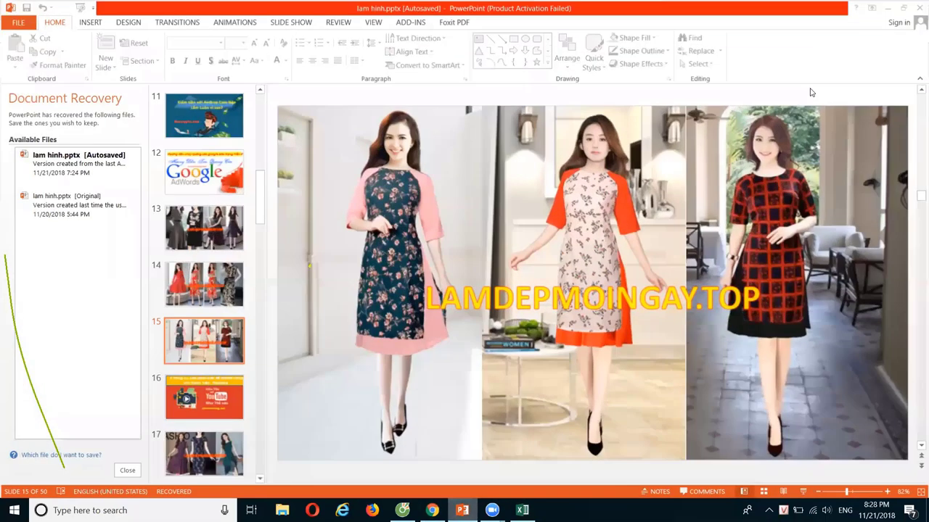
# Review the áo sơ mi nam workbook's column A, top keywords in column L, and O4, ending on L9.
pyautogui.click(462, 510)
pyautogui.click(523, 510)
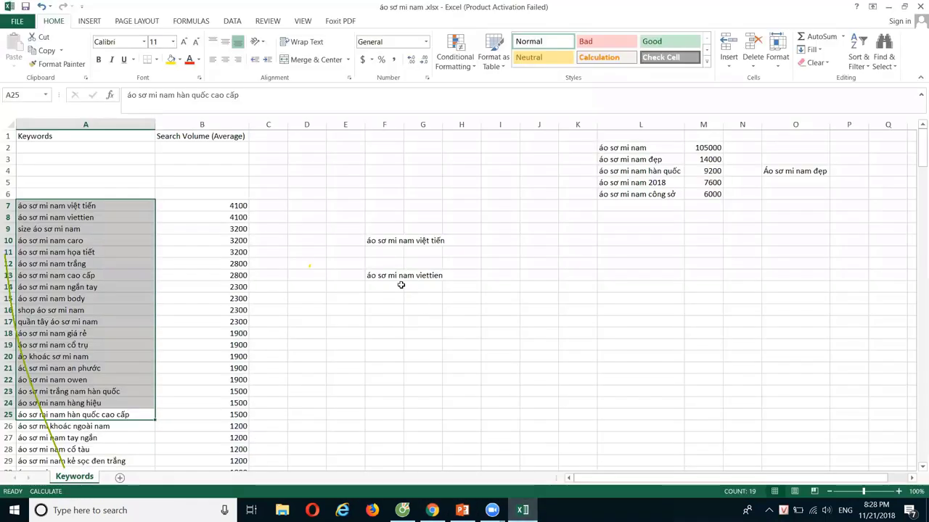
pyautogui.scroll(-3, 106, 301)
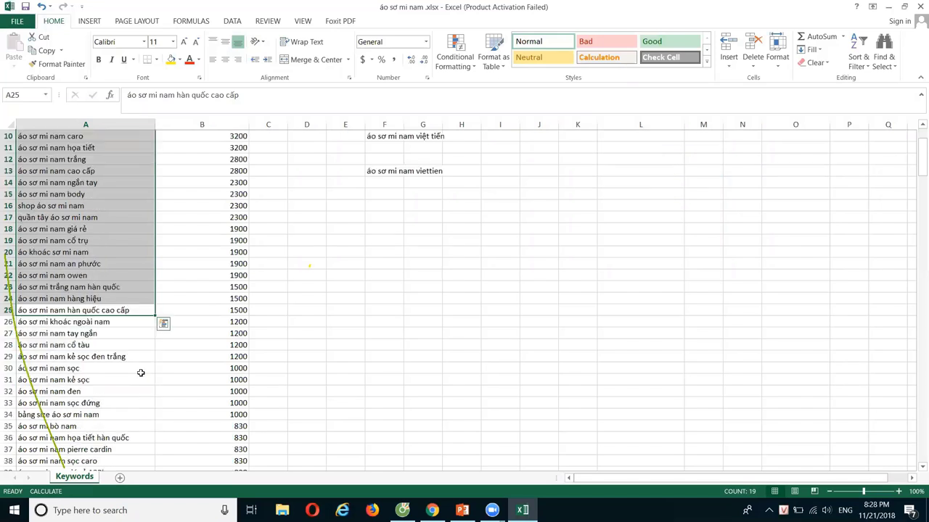
pyautogui.click(124, 325)
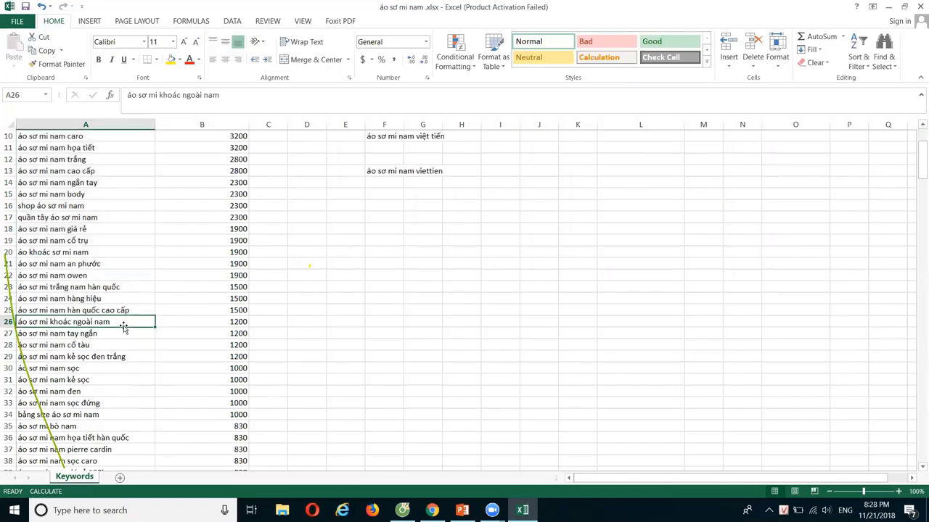
pyautogui.scroll(3, 382, 307)
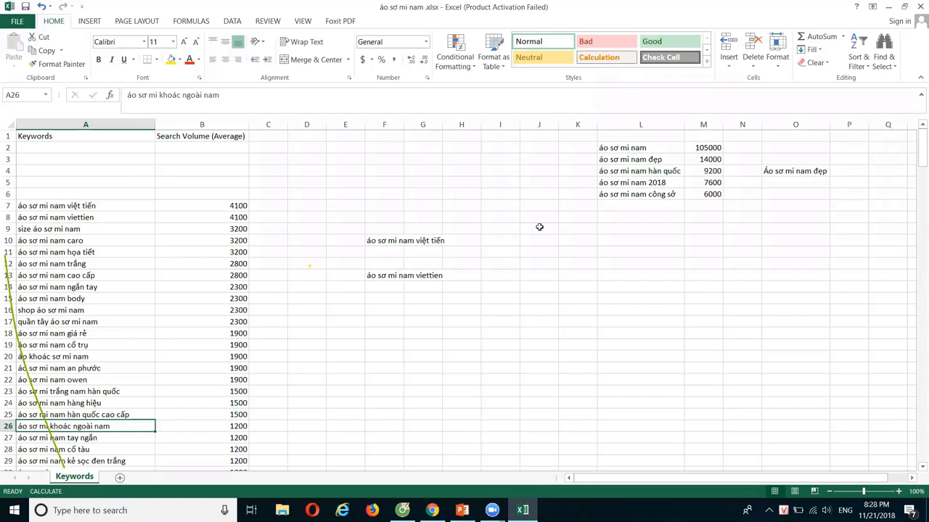
pyautogui.moveTo(648, 149); pyautogui.dragTo(662, 193)
pyautogui.click(775, 171)
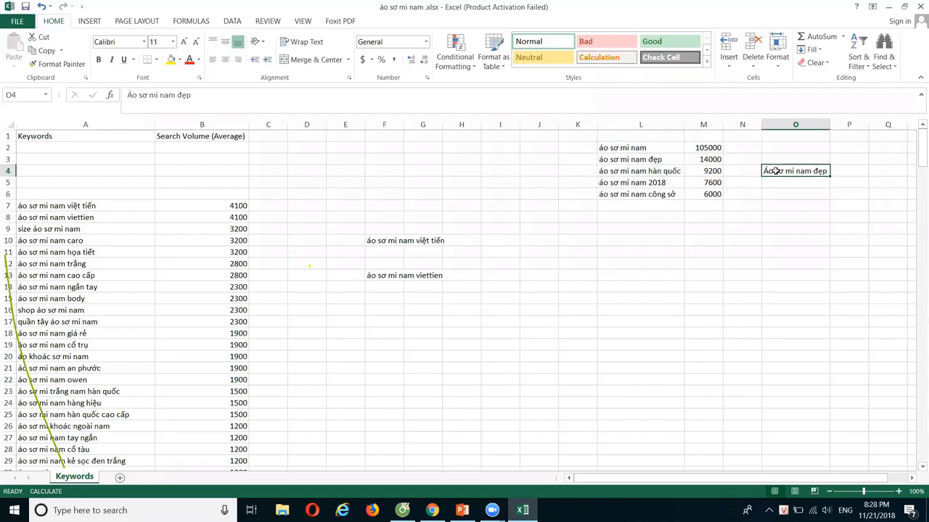
pyautogui.click(623, 231)
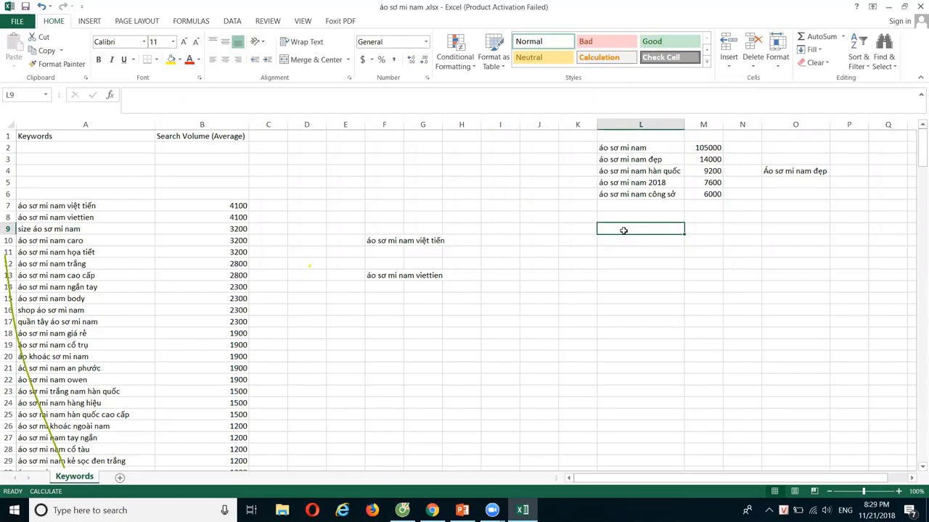
# Enter 'Tên thương hiệu + Từ khóa' in L9 and 'Tên thương hiệu + Tên SP' in L10.
pyautogui.write('Tên thư')
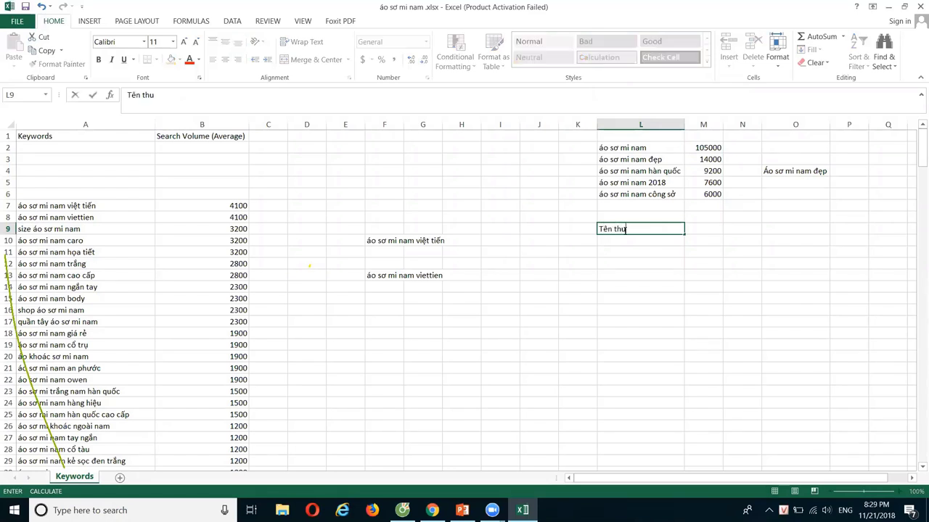
pyautogui.write('ơng hieu + Từ khoa')
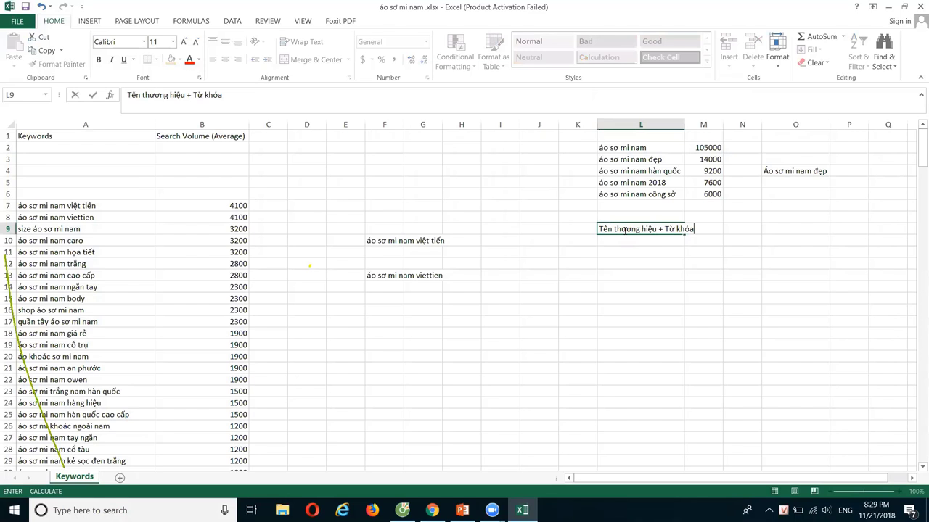
pyautogui.press('Return')
pyautogui.write('Tên ')
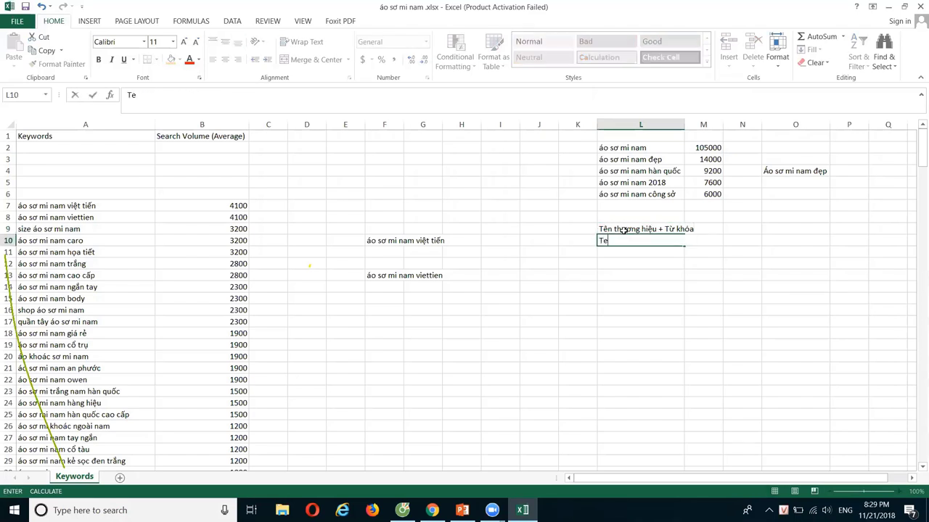
pyautogui.write('thương ')
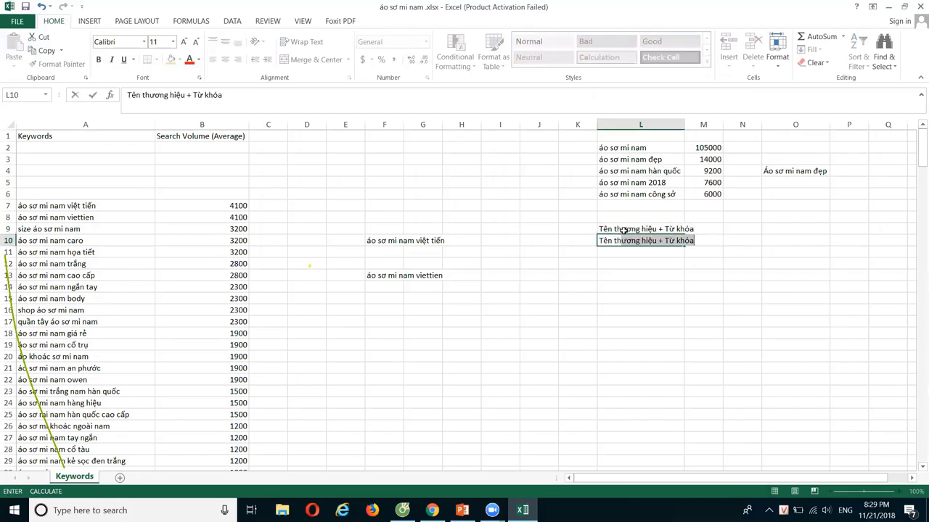
pyautogui.write('hiệu ')
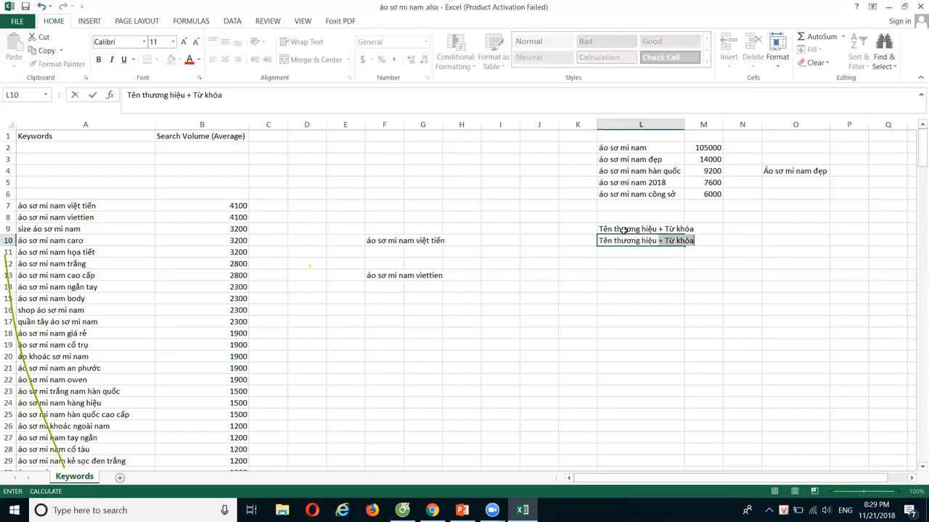
pyautogui.write('+ Tê')
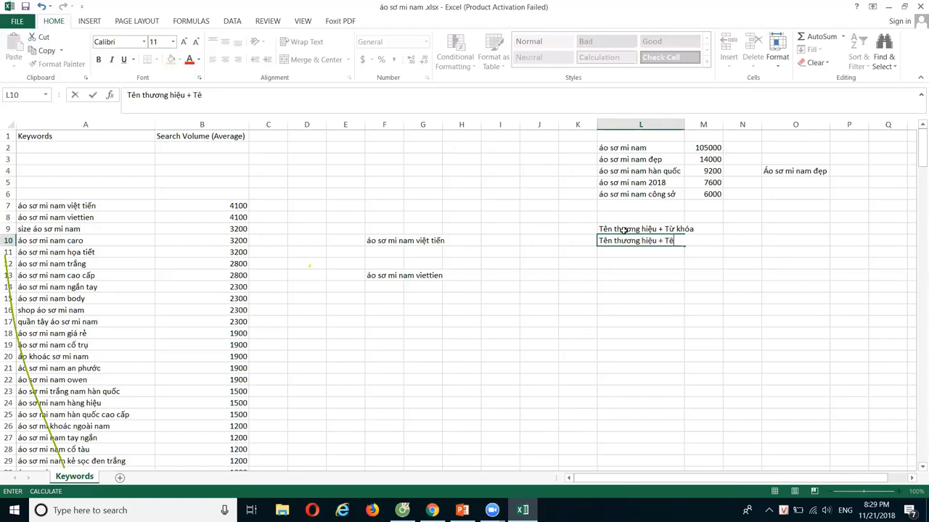
pyautogui.write('n sa')
pyautogui.press('BackSpace')
pyautogui.press('BackSpace')
pyautogui.write('SP')
pyautogui.click(703, 284)
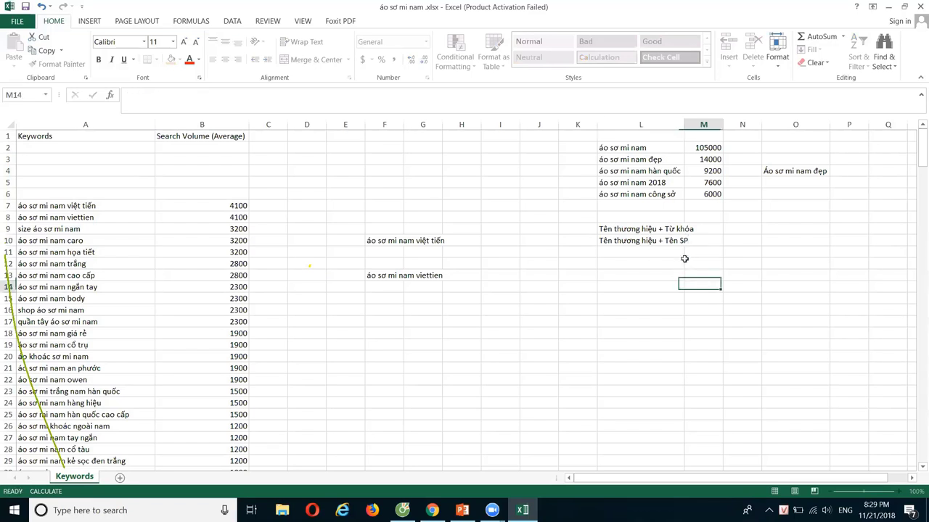
pyautogui.moveTo(649, 227); pyautogui.dragTo(648, 239)
pyautogui.click(652, 239)
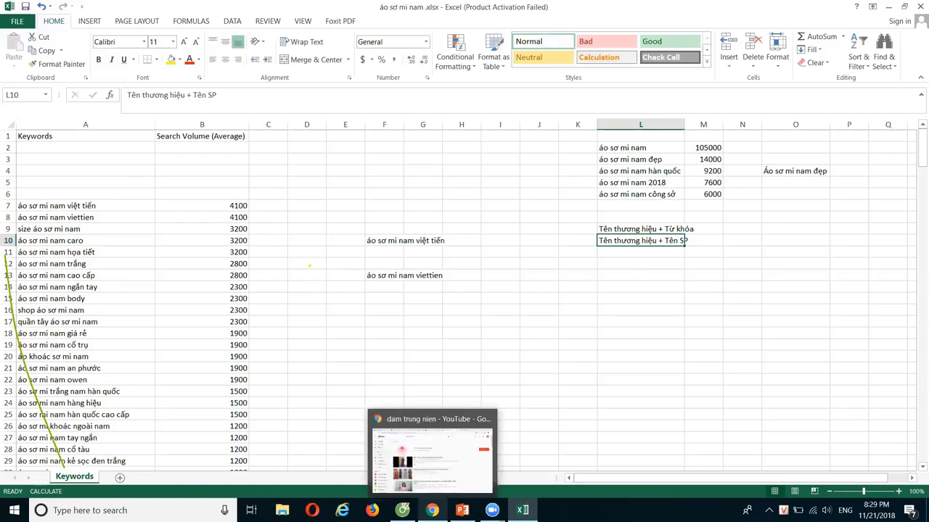
# Search YouTube for the trainer's name, then go back to the Google Trends tab.
pyautogui.click(432, 510)
pyautogui.moveTo(341, 61); pyautogui.dragTo(213, 71)
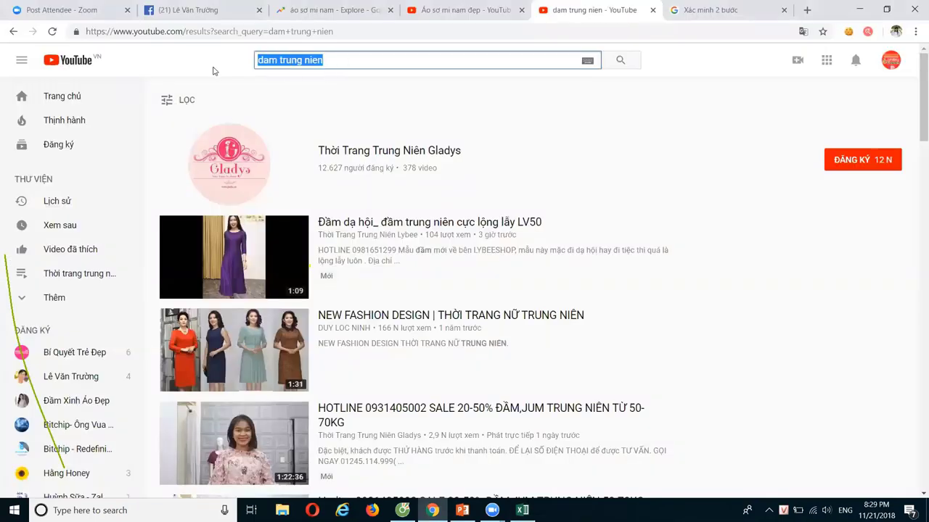
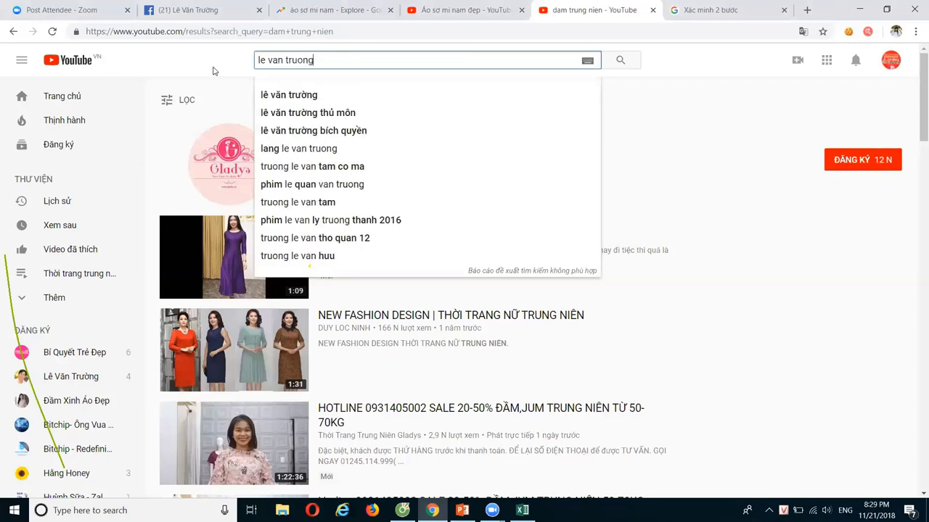
pyautogui.press('Return')
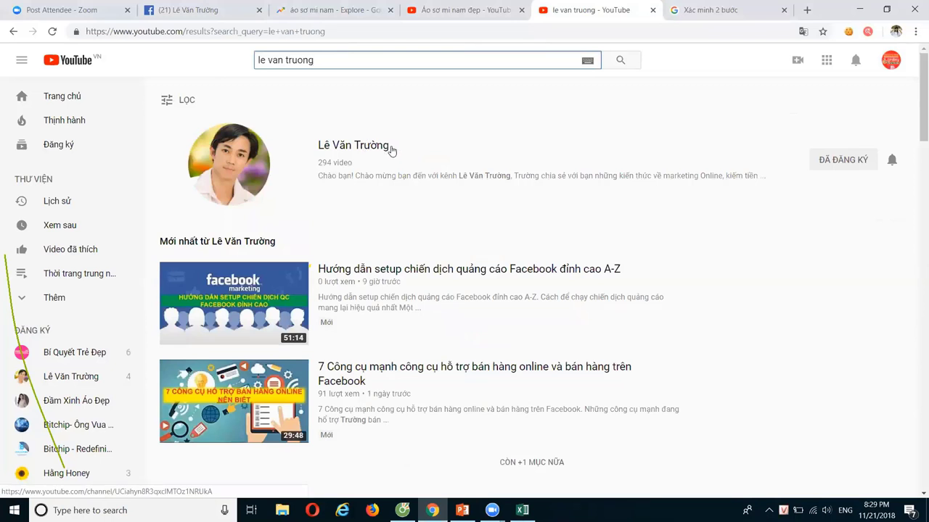
pyautogui.click(312, 16)
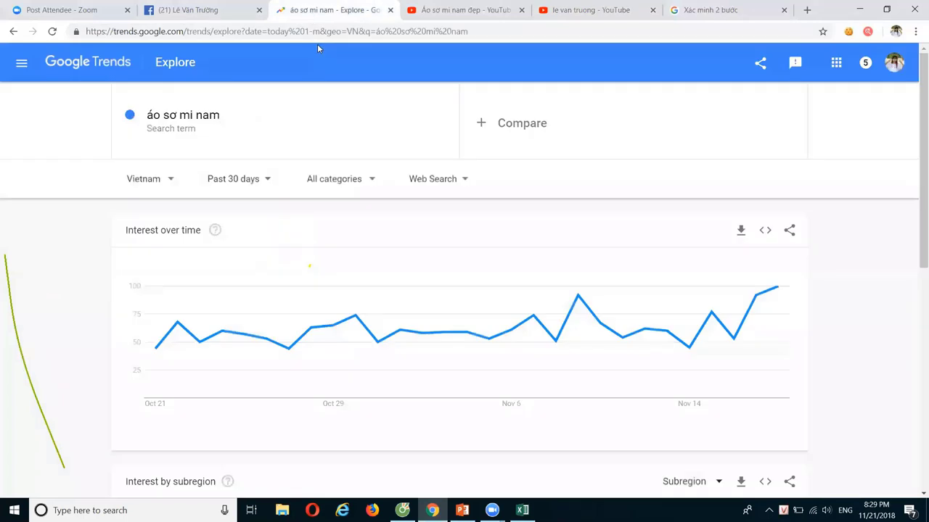
# Search Google for the trainer's name from the address bar, correcting the misspelled query.
pyautogui.click(299, 33)
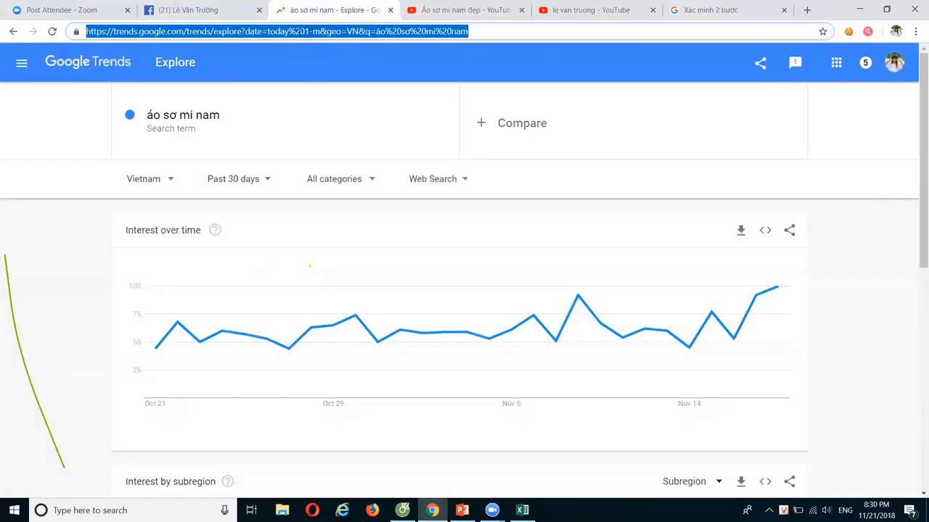
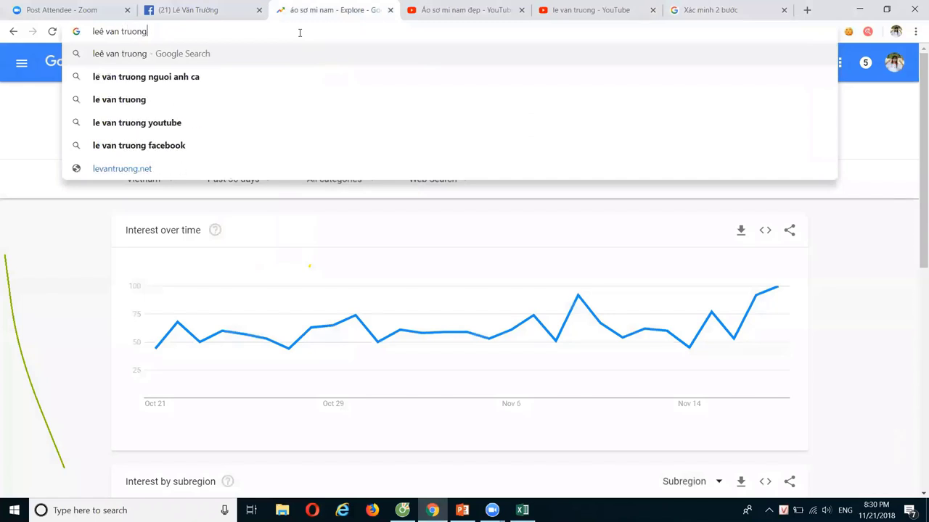
pyautogui.press('Return')
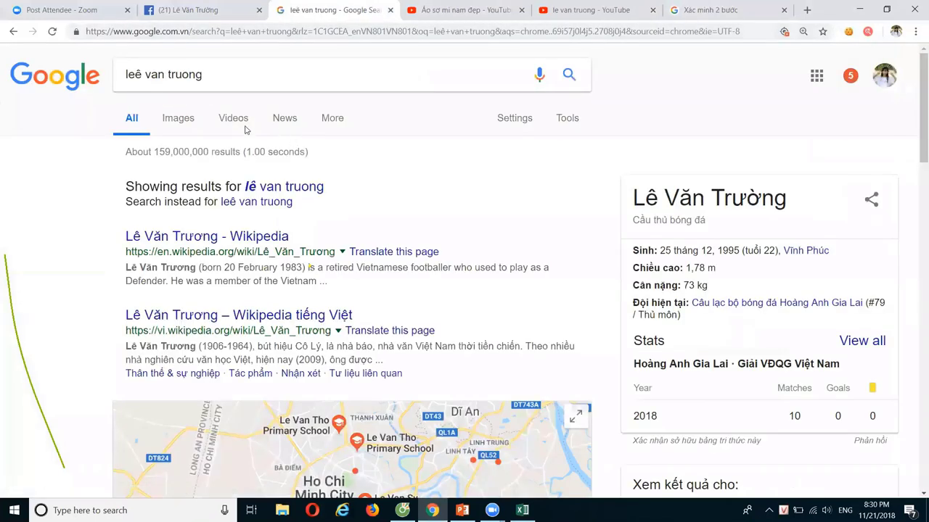
pyautogui.moveTo(209, 83); pyautogui.dragTo(79, 81)
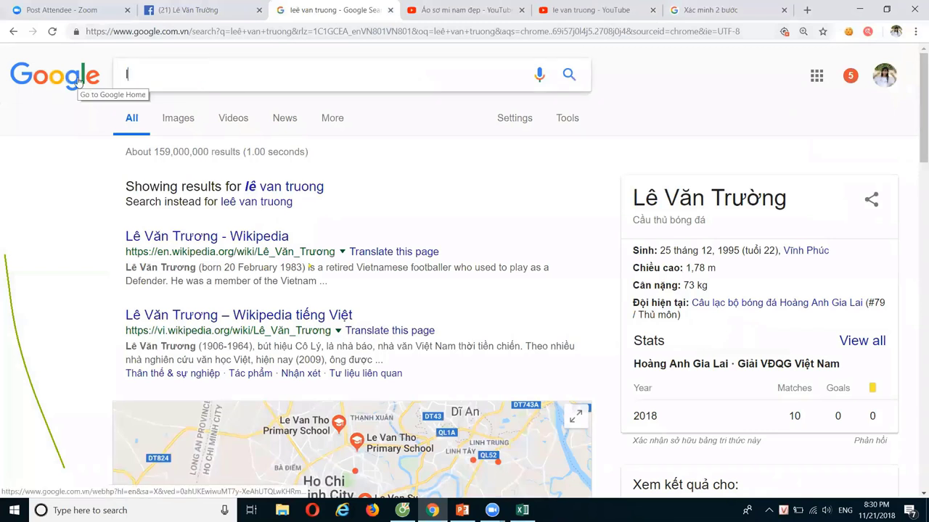
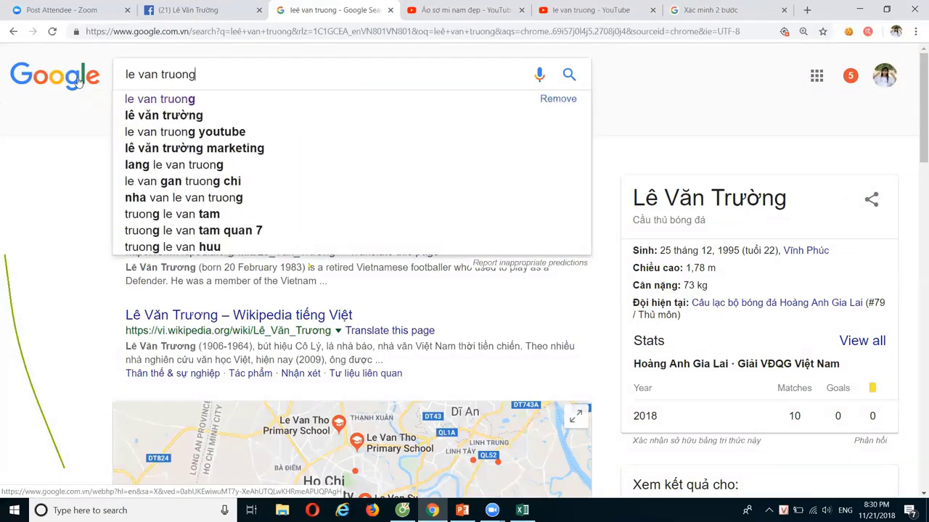
pyautogui.press('Return')
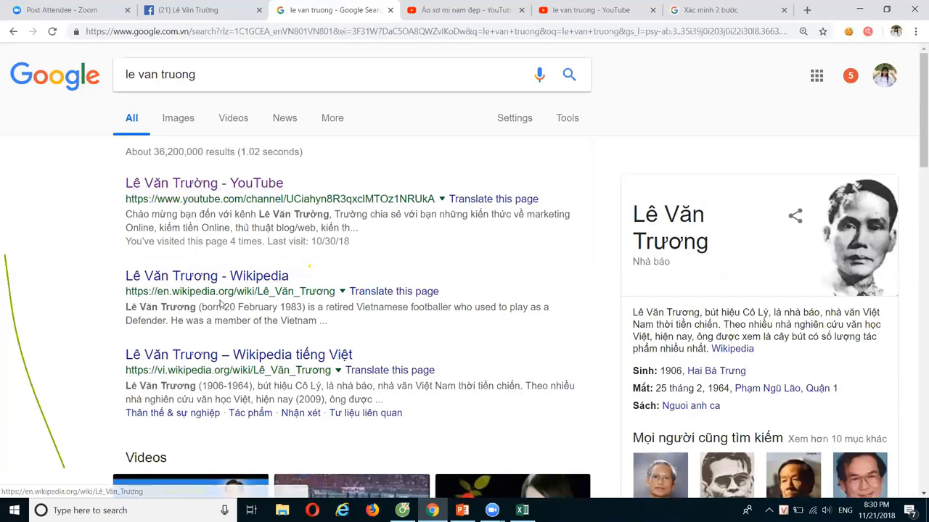
# Scroll through the results led by his YouTube channel, then back up to the query.
pyautogui.scroll(-8, 243, 367)
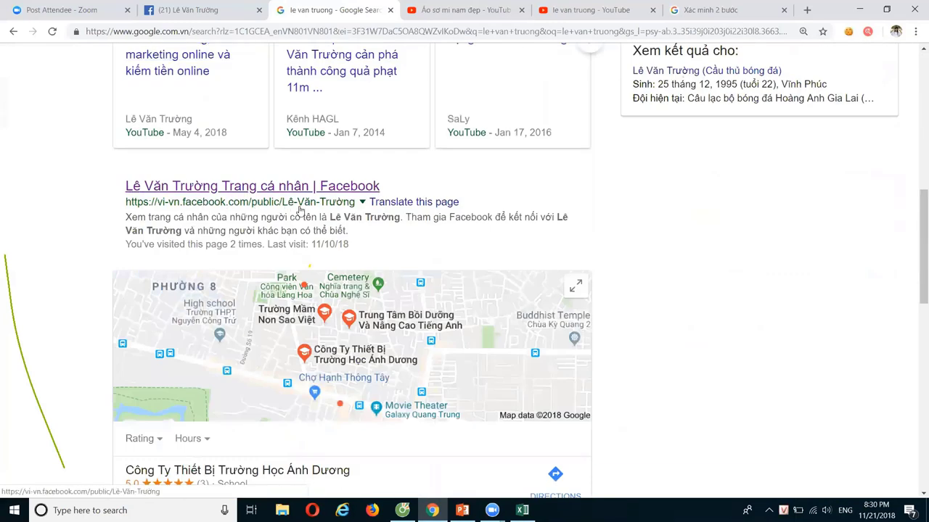
pyautogui.scroll(-3, 316, 209)
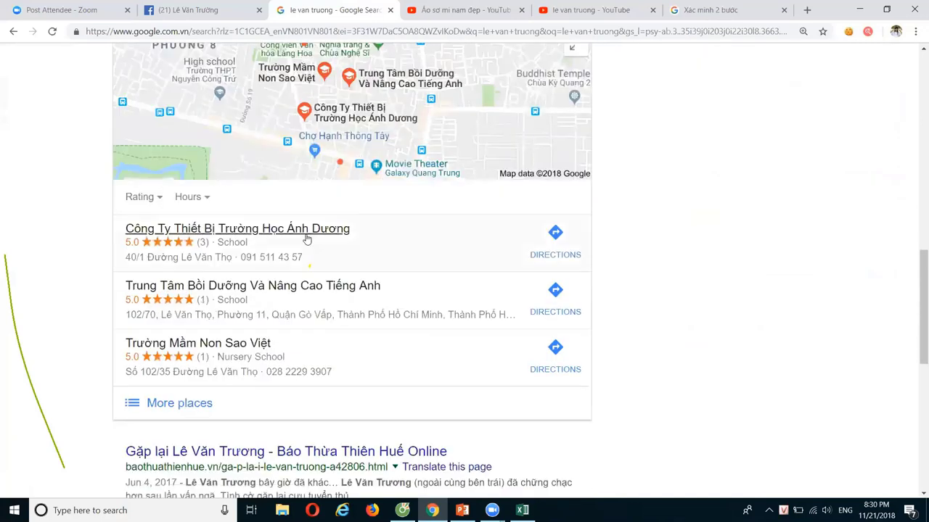
pyautogui.scroll(-3, 307, 240)
pyautogui.scroll(-3, 294, 254)
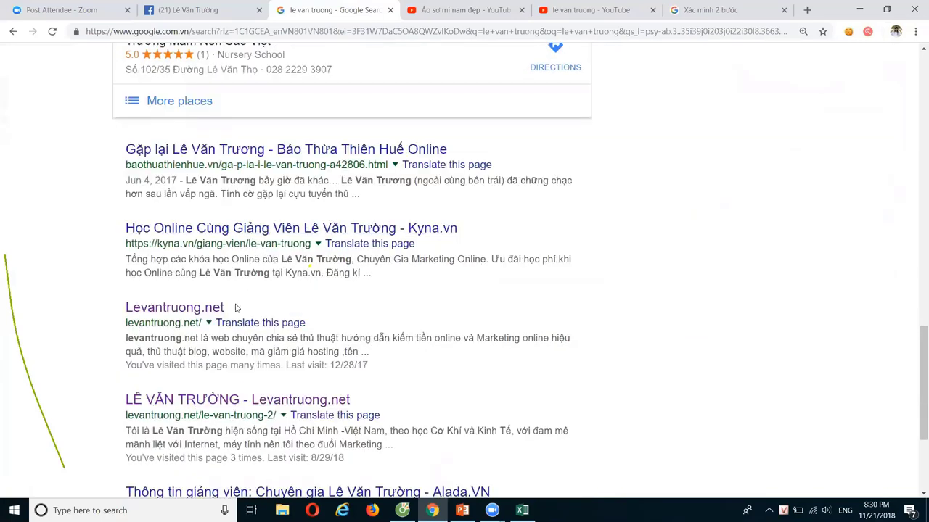
pyautogui.scroll(1, 213, 320)
pyautogui.scroll(6, 212, 319)
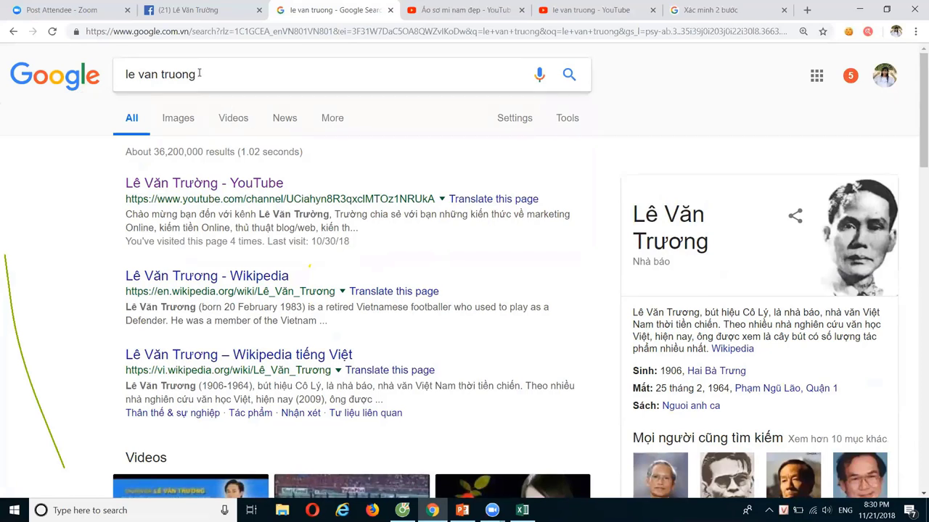
pyautogui.moveTo(218, 80); pyautogui.dragTo(114, 79)
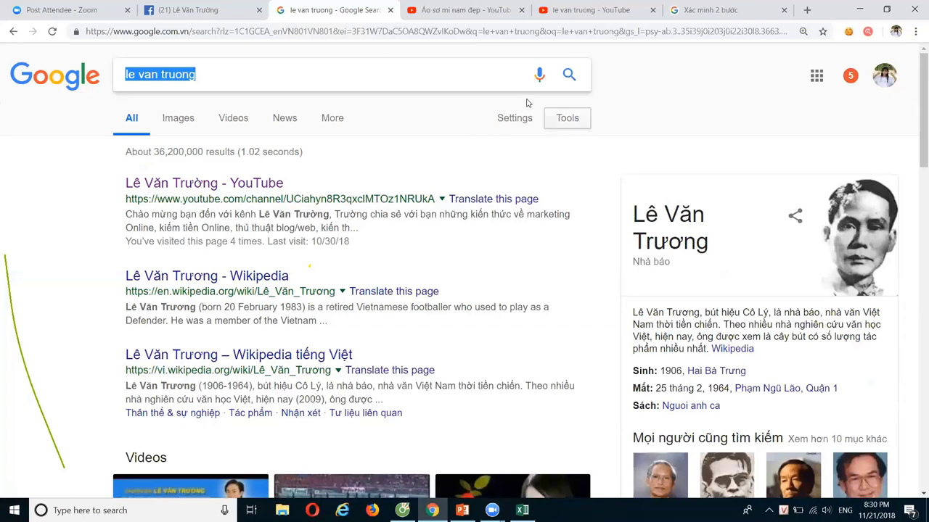
# On the Áo sơ mi nam đẹp channel page, select the channel title.
pyautogui.click(462, 12)
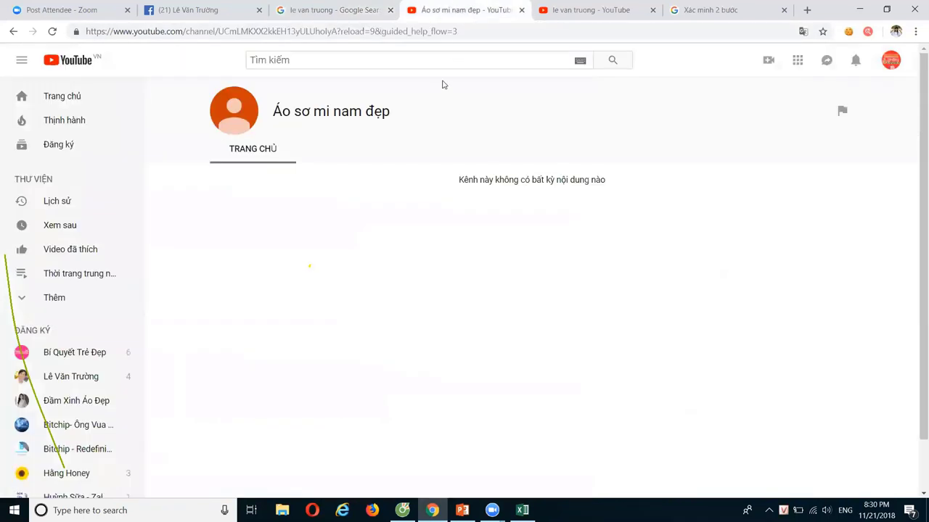
pyautogui.moveTo(412, 116); pyautogui.dragTo(336, 113)
pyautogui.click(266, 120)
pyautogui.tripleClick(273, 115)
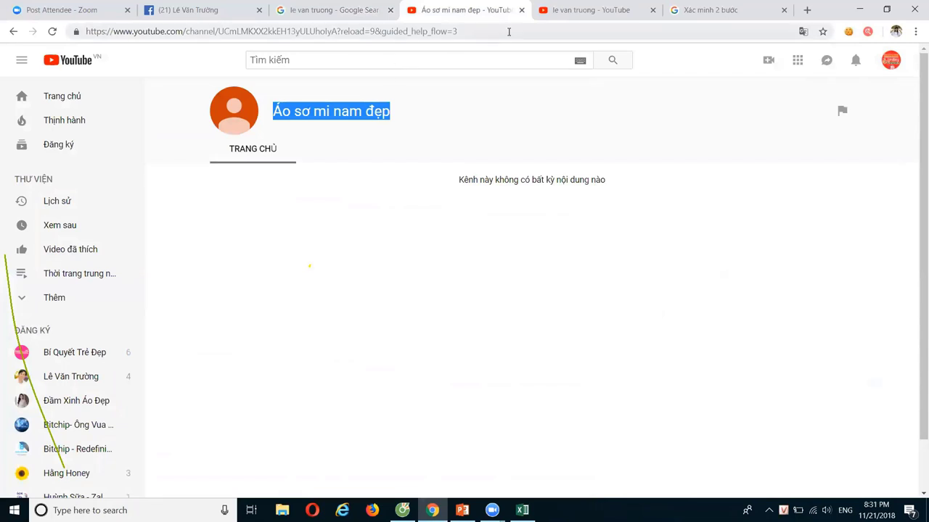
# Close the Google search results tab and return to the Excel keyword sheet.
pyautogui.click(356, 12)
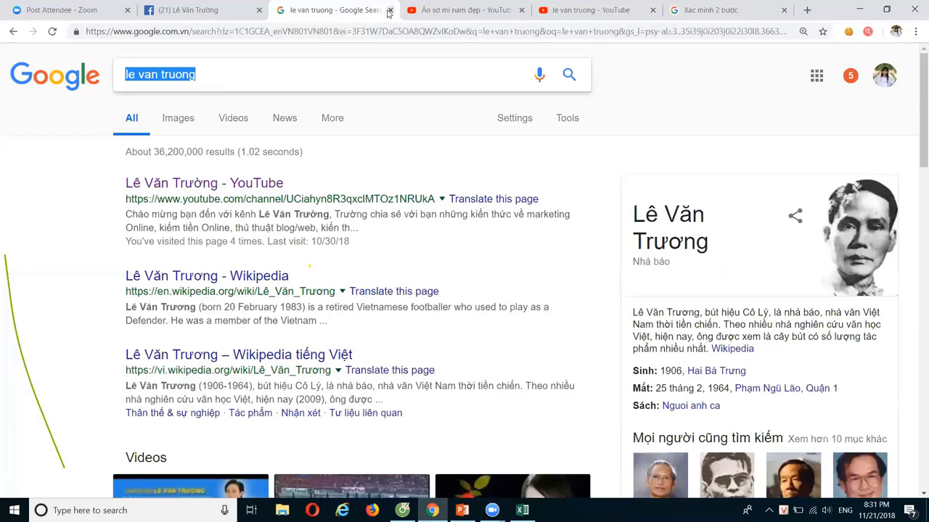
pyautogui.click(390, 12)
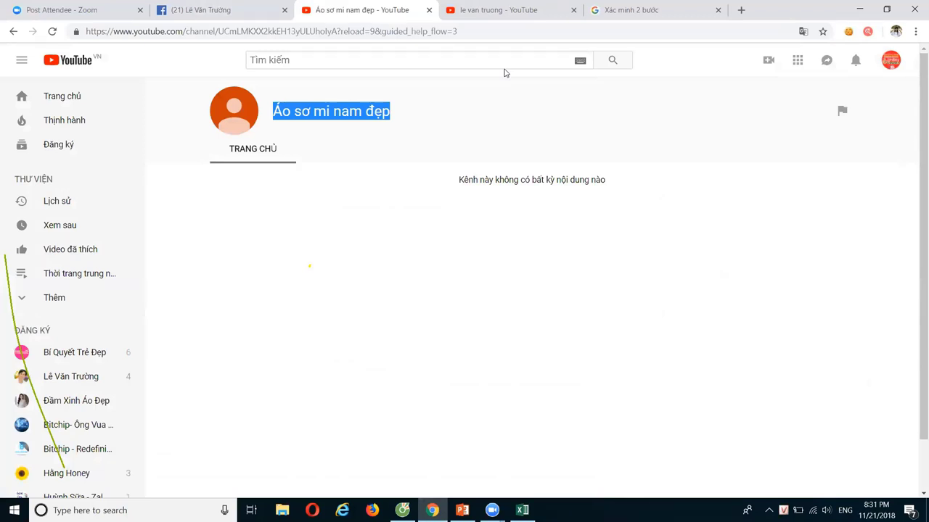
pyautogui.click(524, 509)
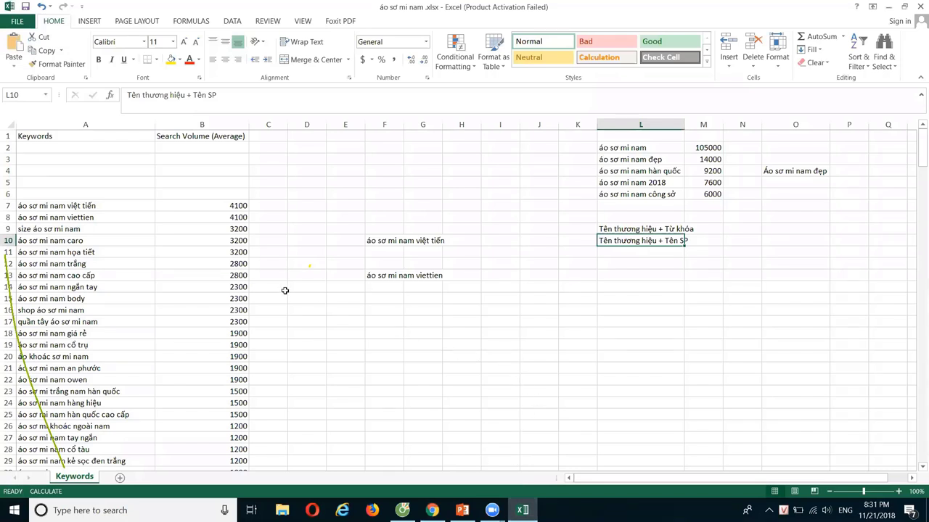
# Delete 'Tên thương hiệu + Từ khóa' and 'Tên thương hiệu + Tên SP' from L9:L10.
pyautogui.click(120, 208)
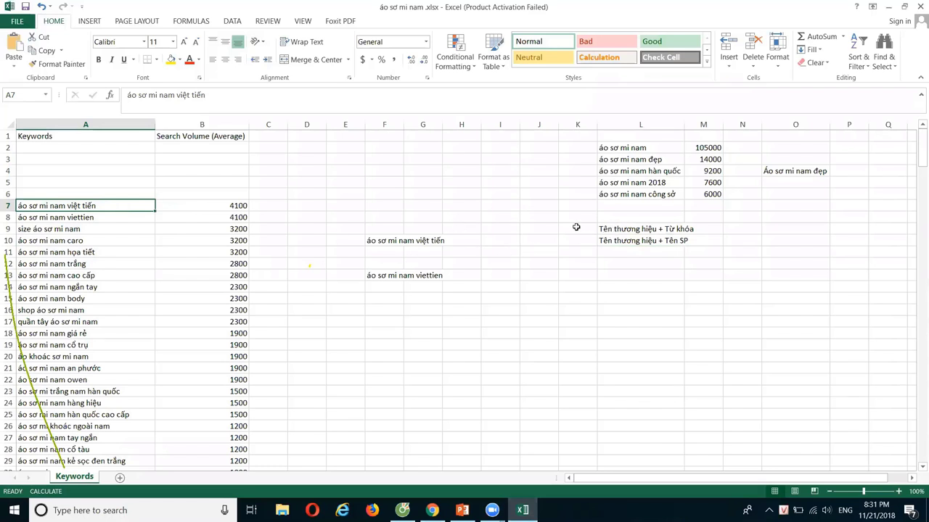
pyautogui.moveTo(601, 230); pyautogui.dragTo(660, 240)
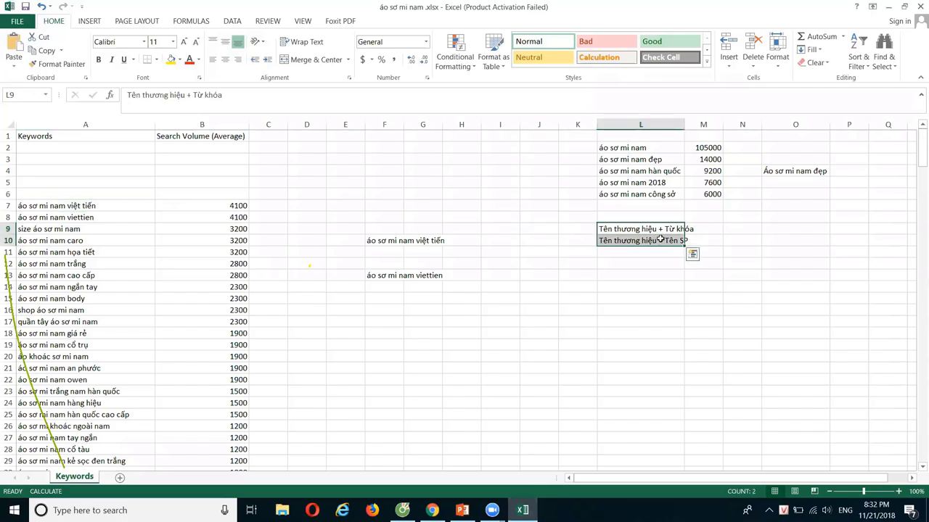
pyautogui.press('Delete')
pyautogui.moveTo(432, 510)
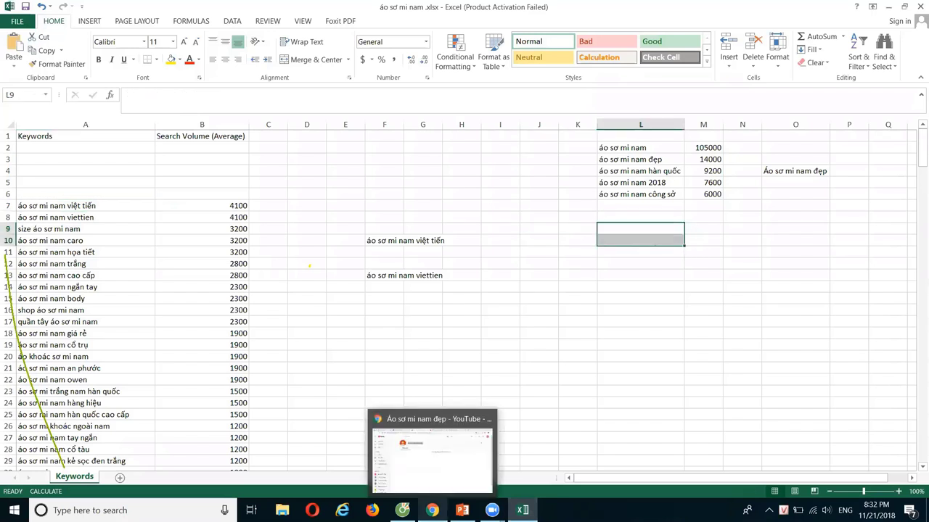